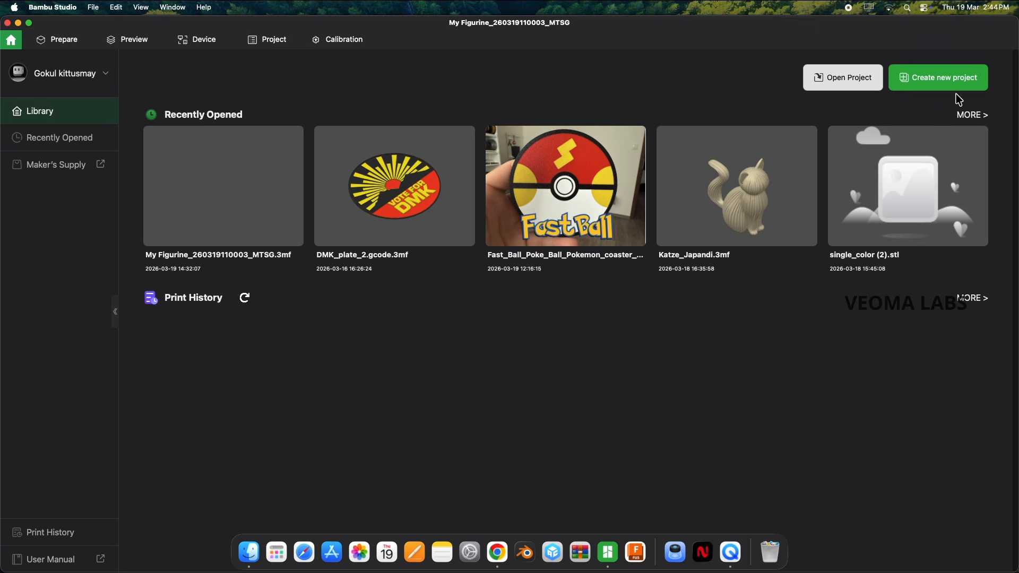
click(946, 78)
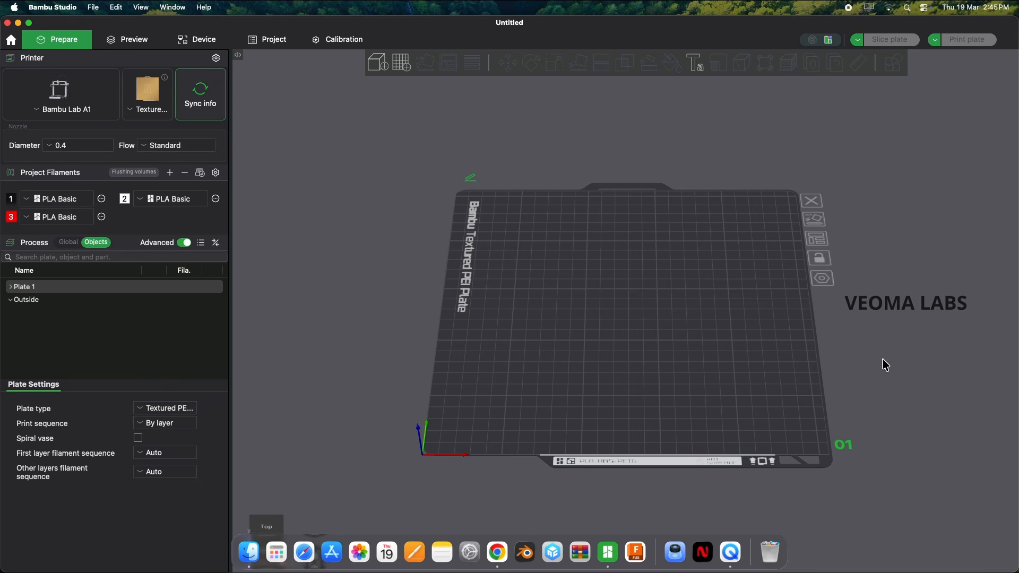
drag(873, 362, 861, 350)
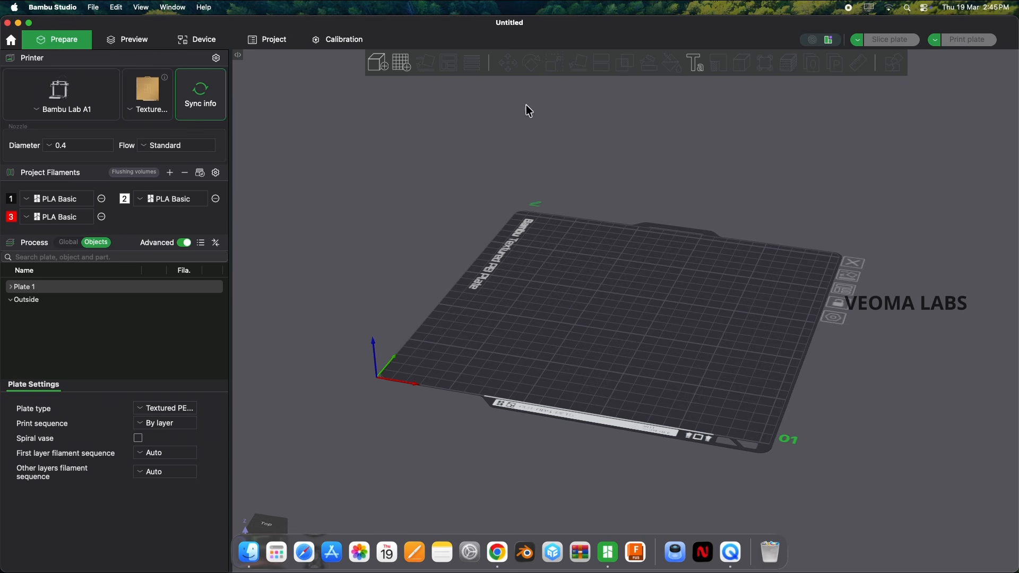
click(377, 71)
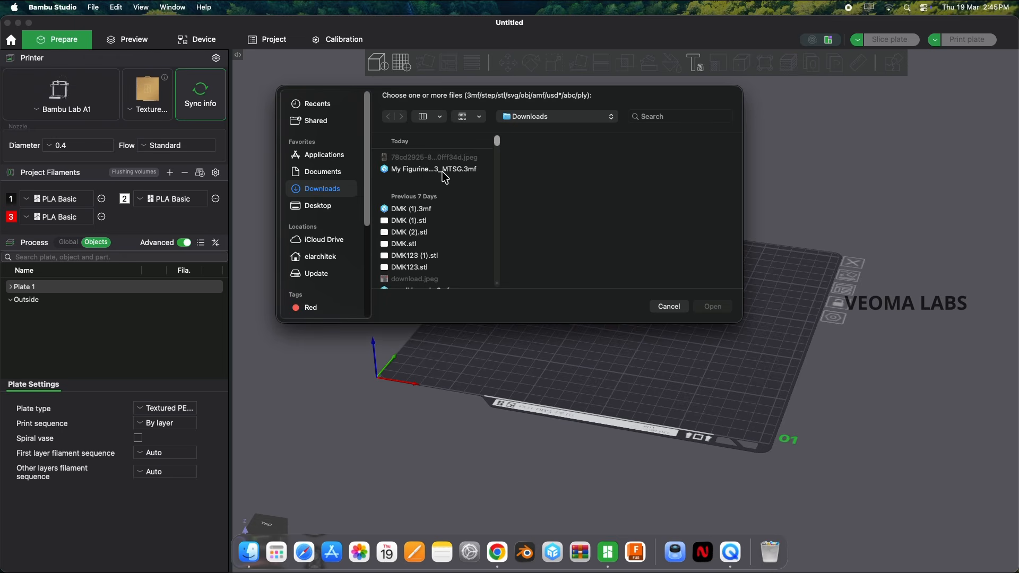
click(445, 170)
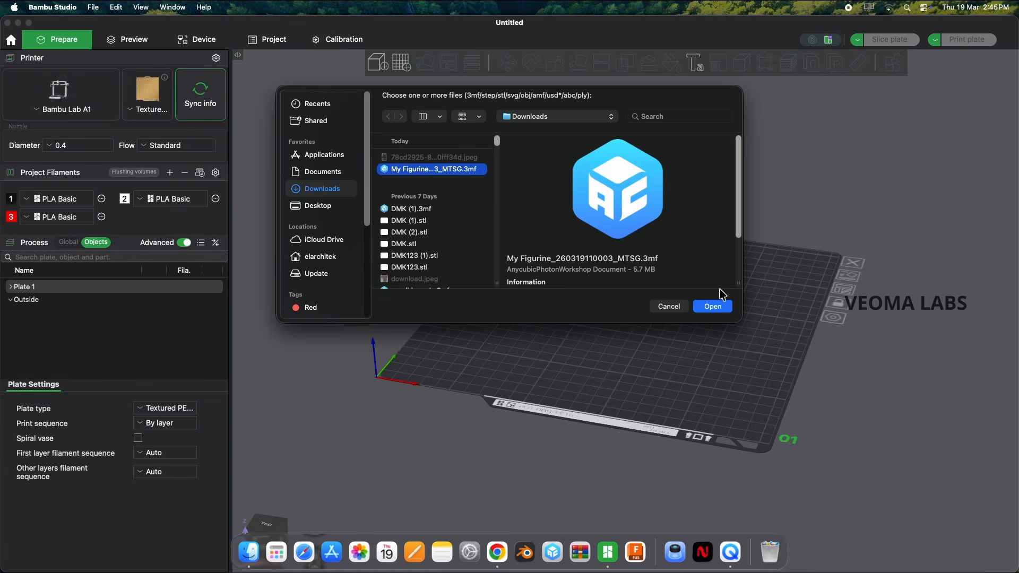
click(713, 307)
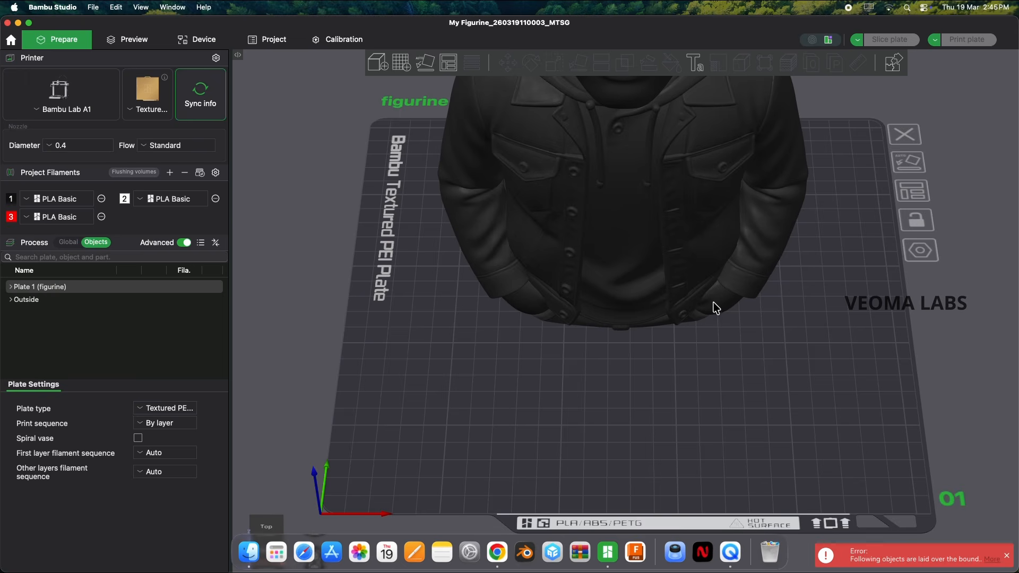
- Examine the imported figurine from the front, side and back, and check its scale and size values
scroll(730, 313, down, 8)
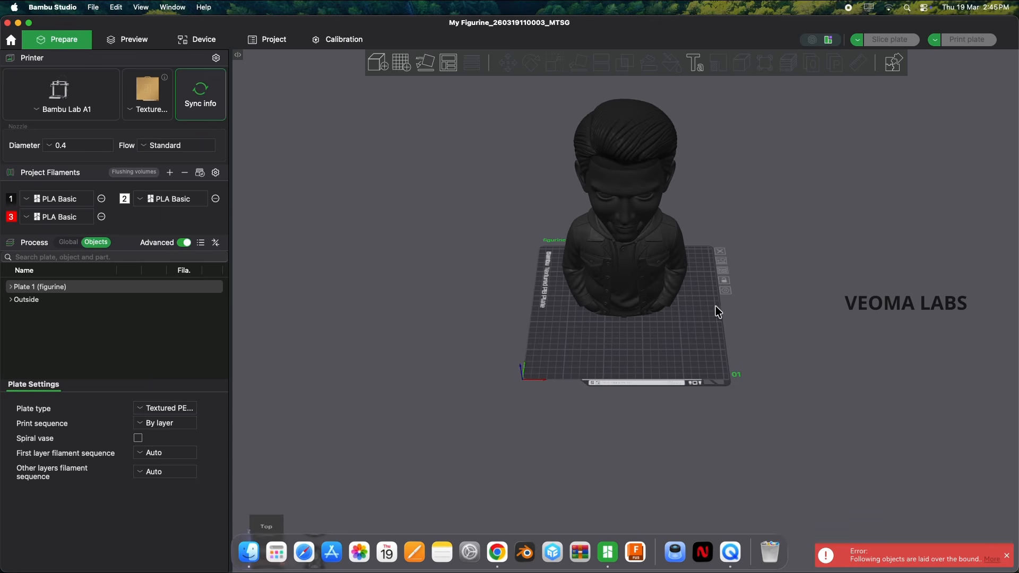
drag(717, 306, 695, 295)
click(631, 222)
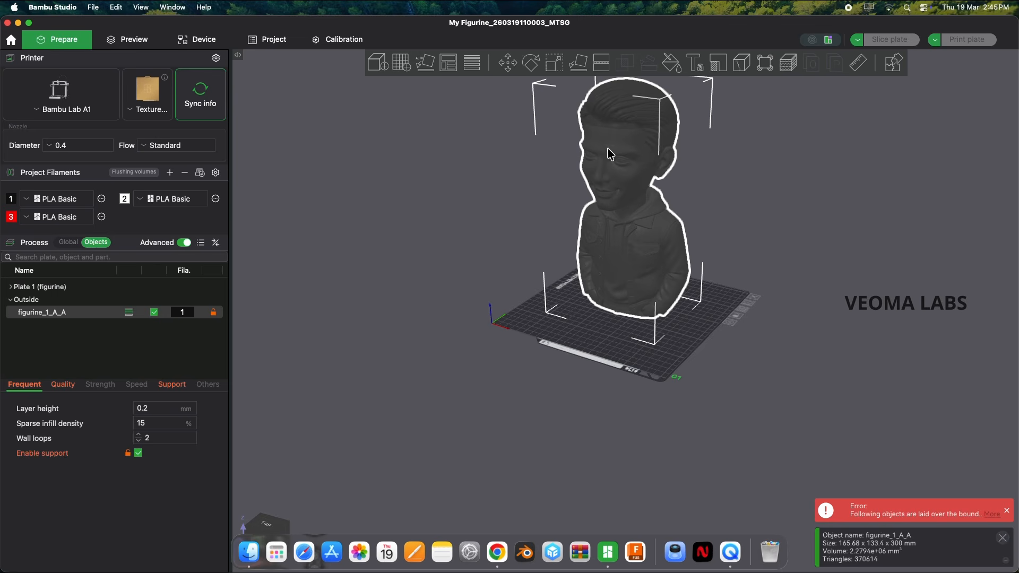
click(554, 64)
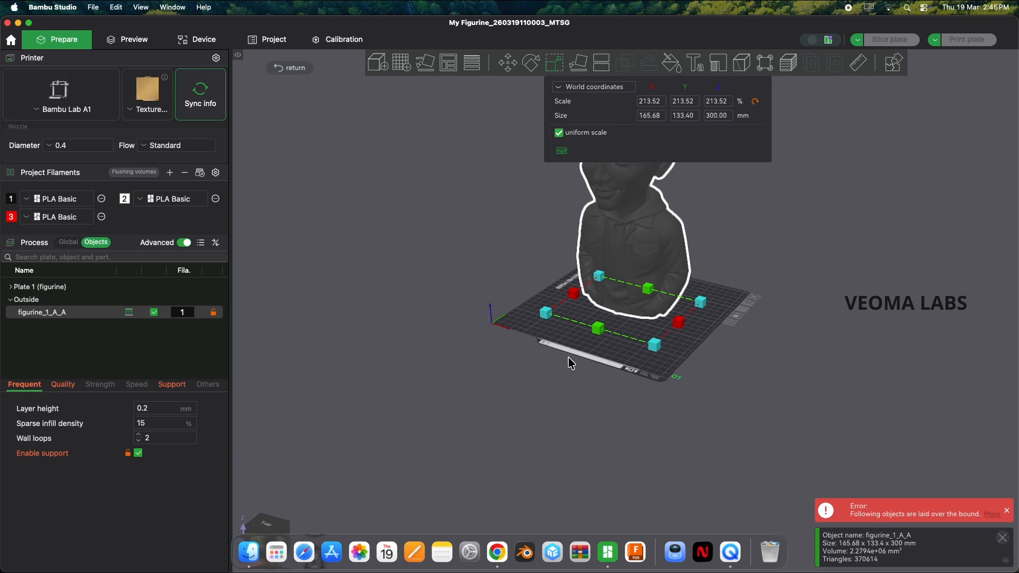
drag(583, 352, 630, 313)
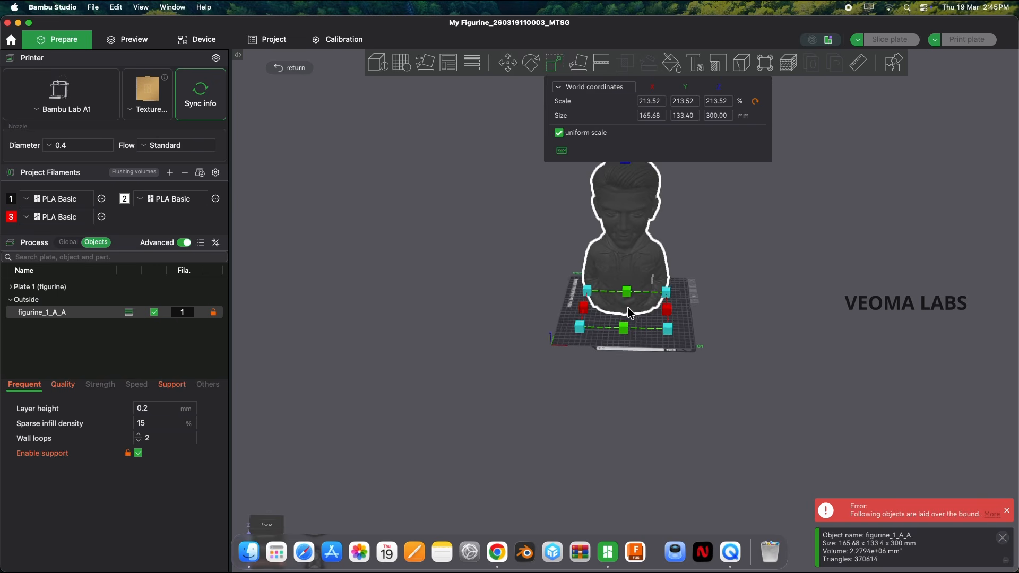
click(683, 290)
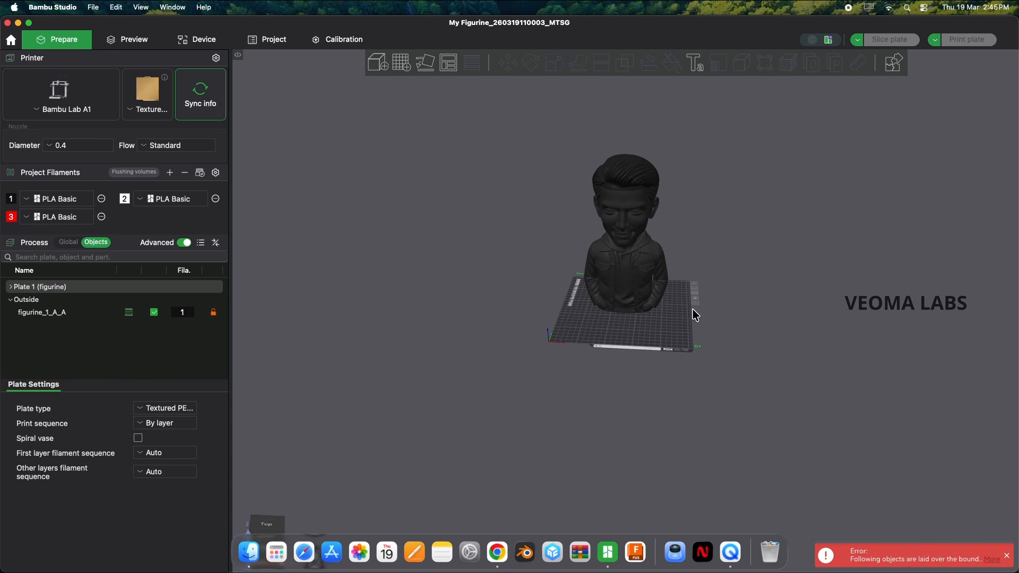
drag(695, 315, 626, 313)
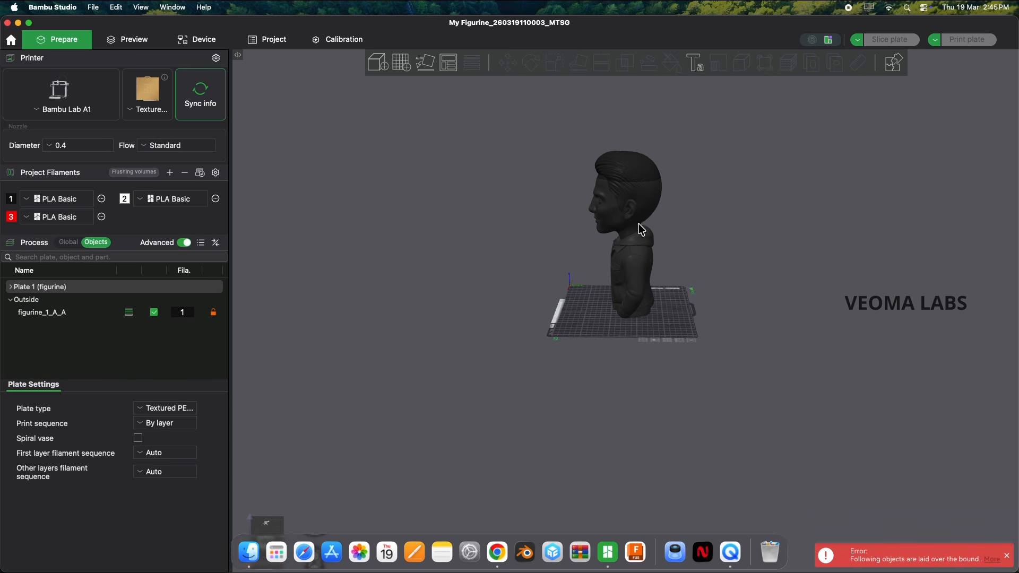
scroll(626, 175, up, 5)
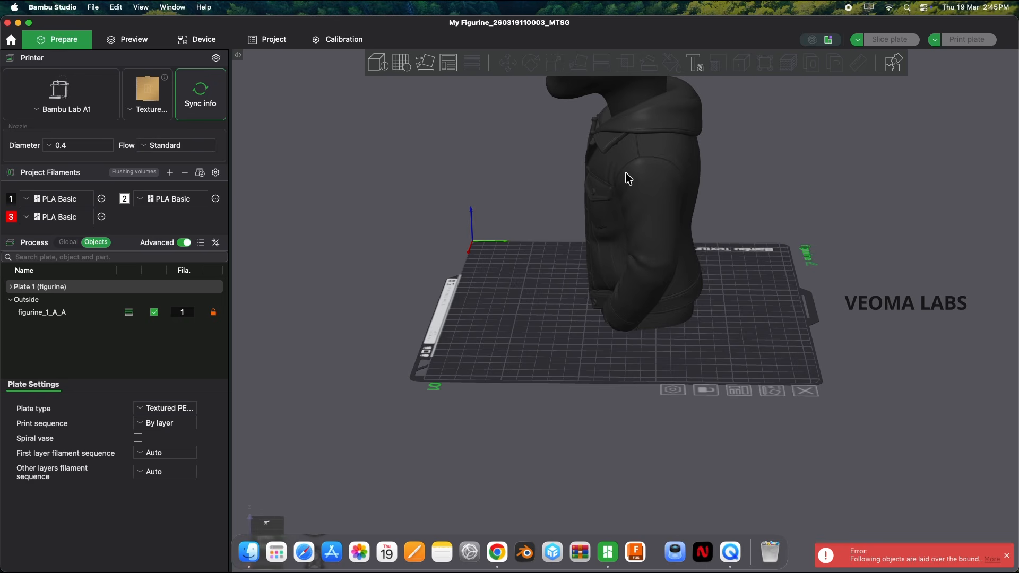
drag(728, 244, 691, 266)
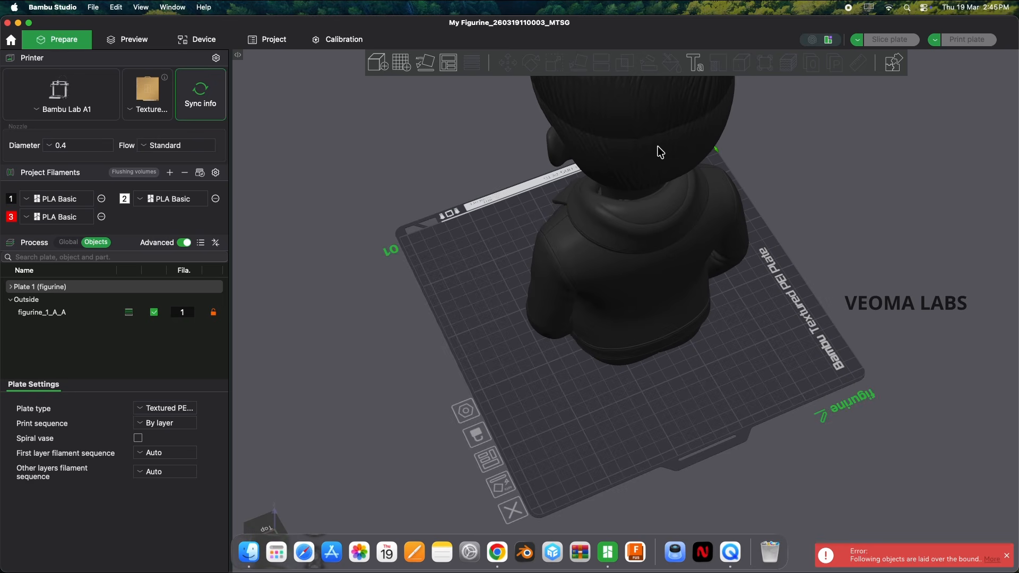
drag(499, 371, 621, 303)
scroll(619, 356, down, 5)
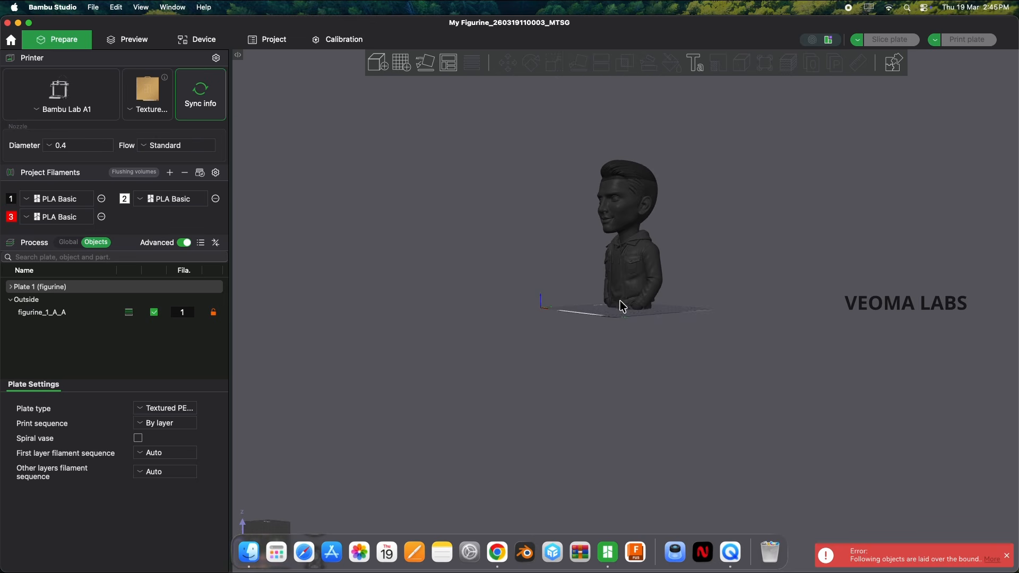
- Cut the figurine in two at the neck with a planar cut rotated 22.92° about X at height 159.88
click(649, 265)
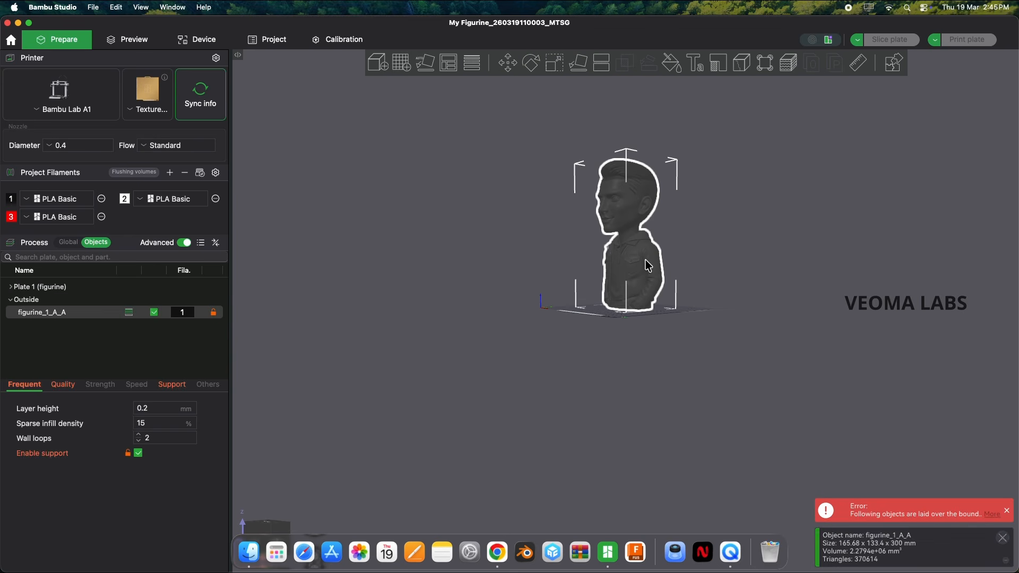
click(602, 64)
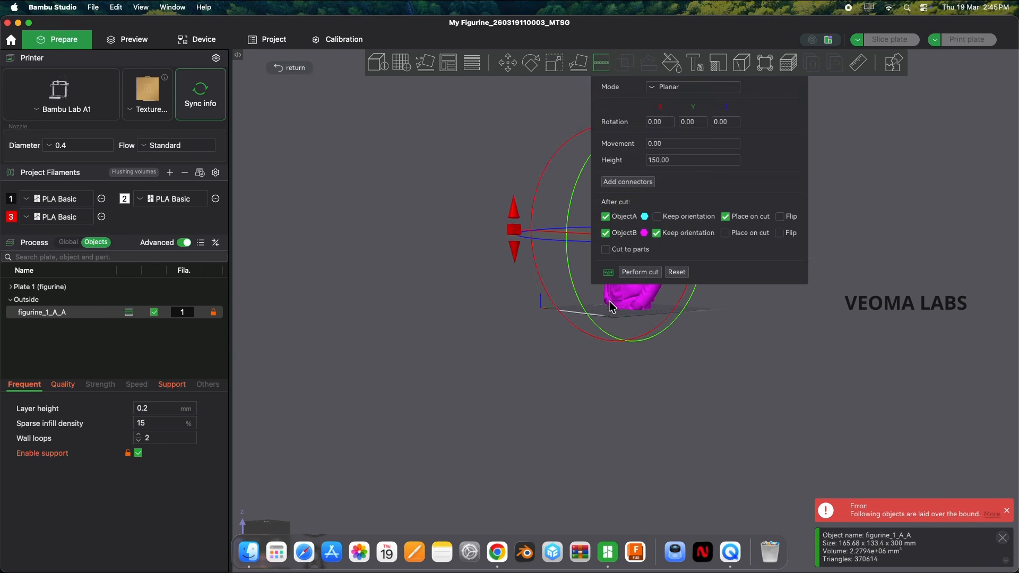
drag(531, 347, 536, 314)
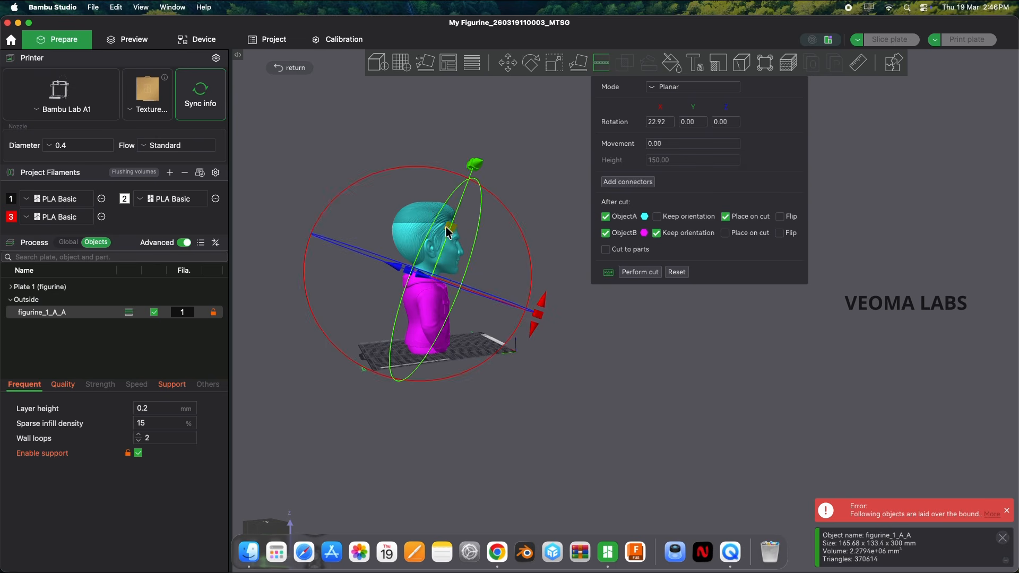
drag(449, 226, 451, 225)
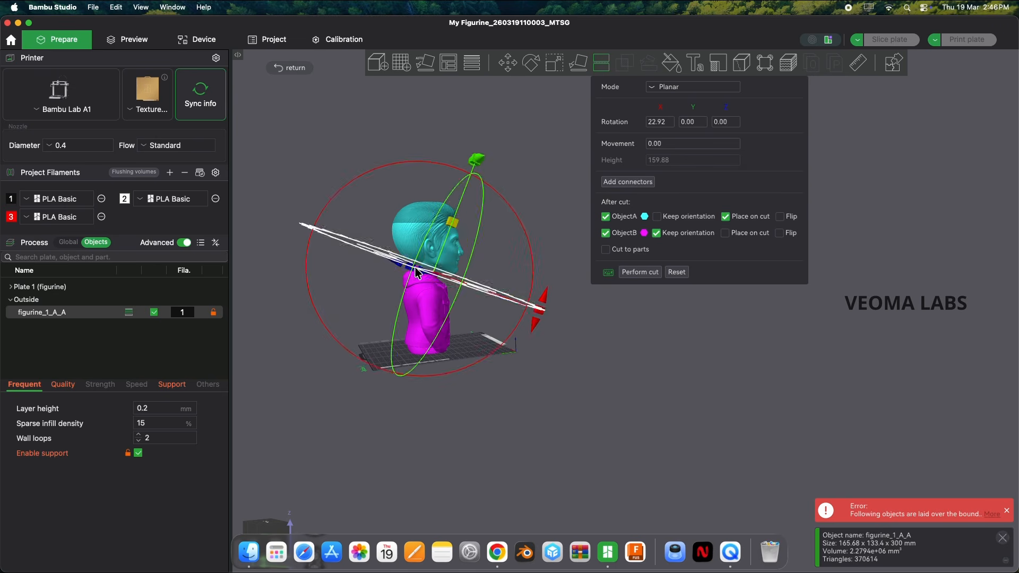
drag(587, 387, 552, 386)
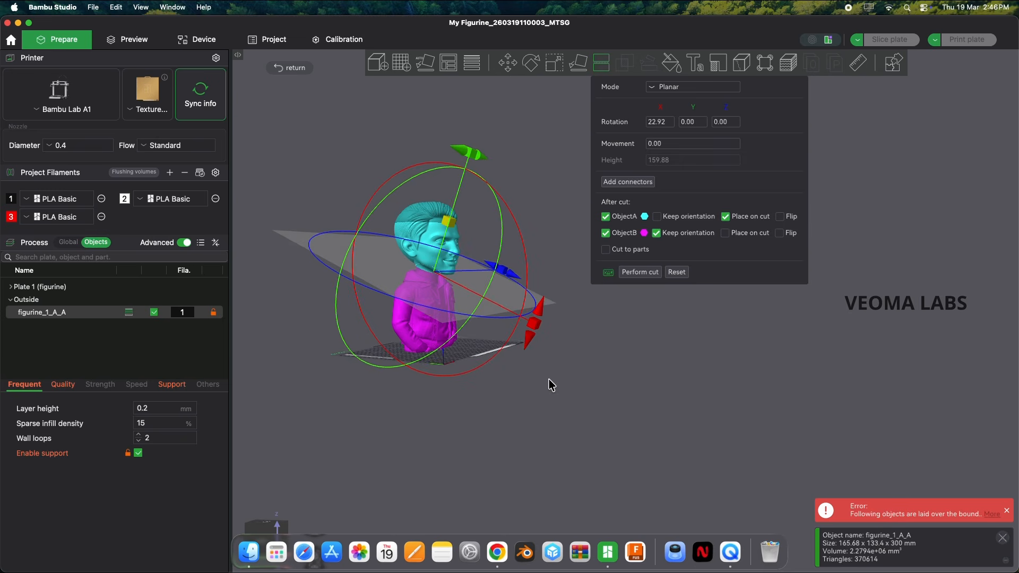
click(642, 272)
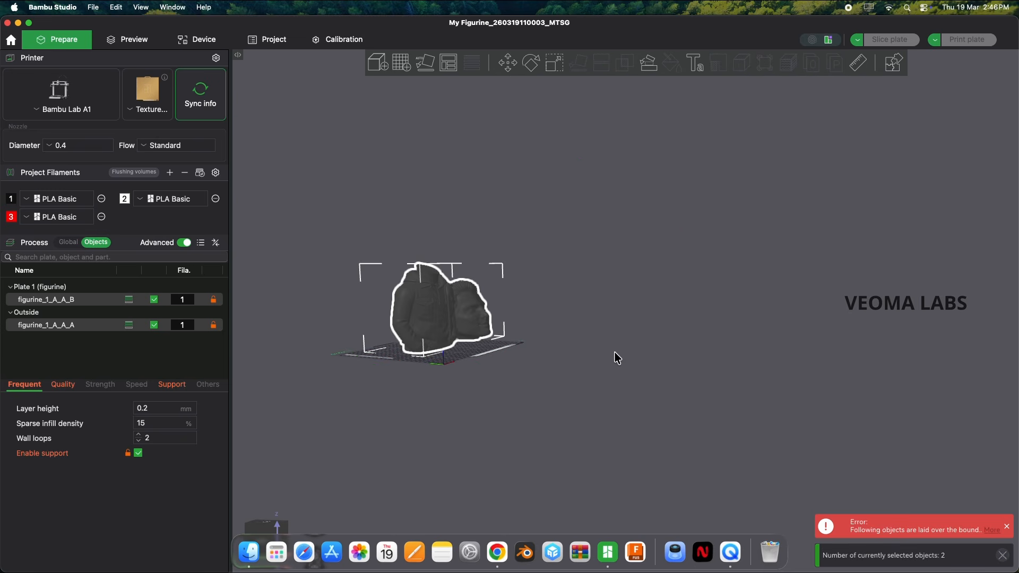
- Add a second build plate and move the separated head over towards it
drag(604, 377, 543, 375)
click(421, 314)
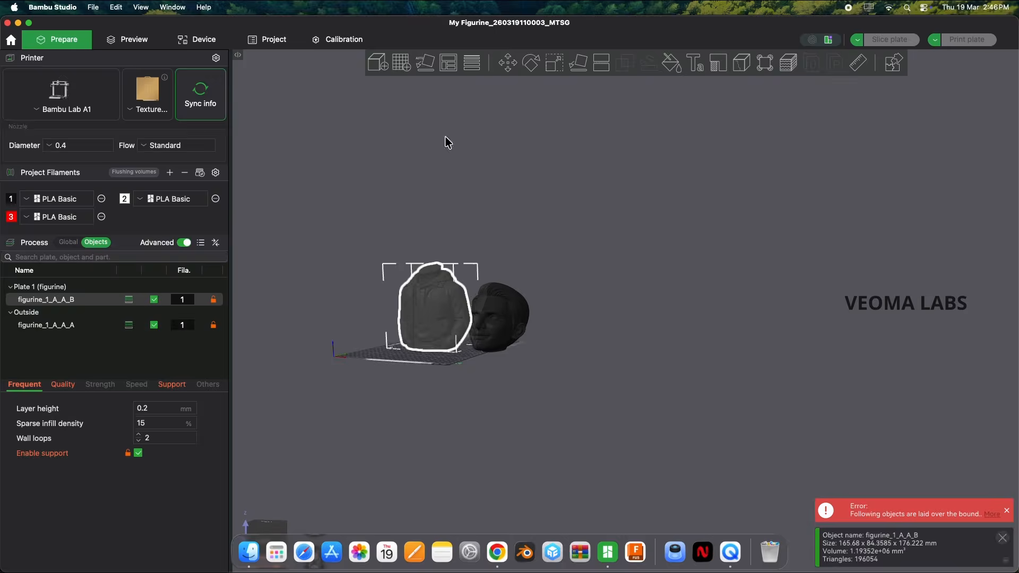
click(401, 69)
drag(597, 247, 777, 359)
click(697, 331)
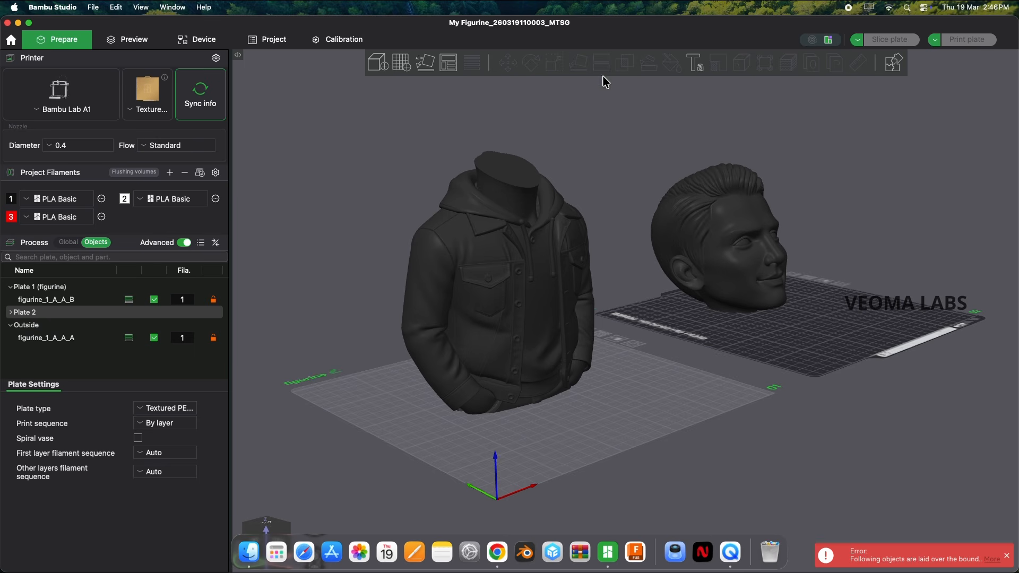
click(725, 253)
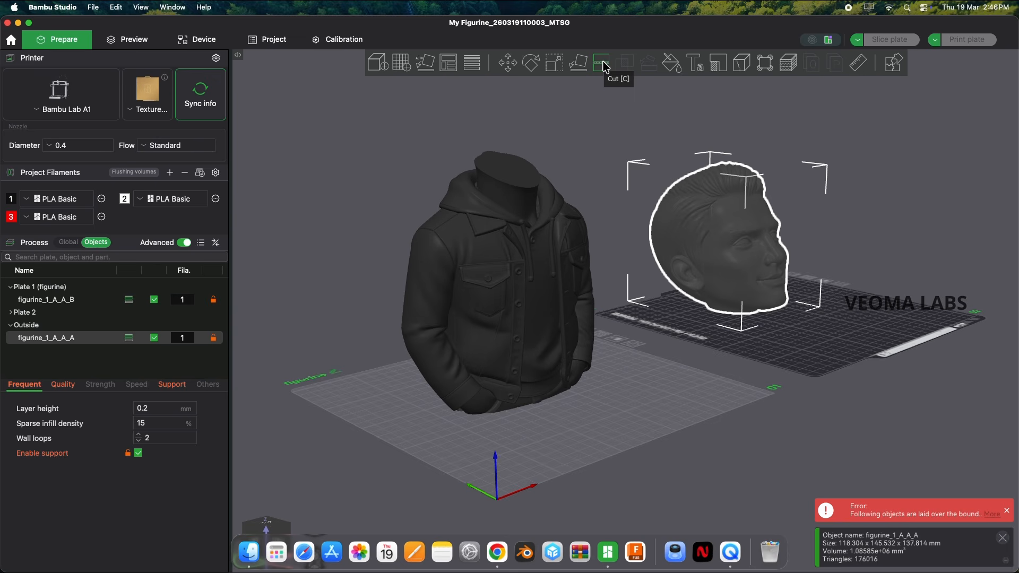
click(822, 321)
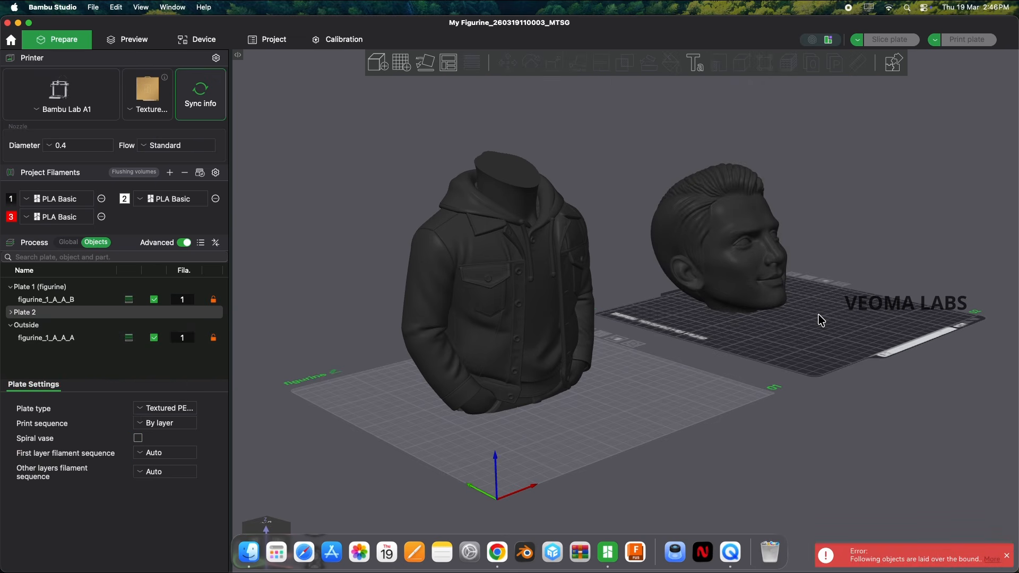
- Undo the head move, the added plate and the neck cut
key(super+z)
key(super+z)
key(super+z)
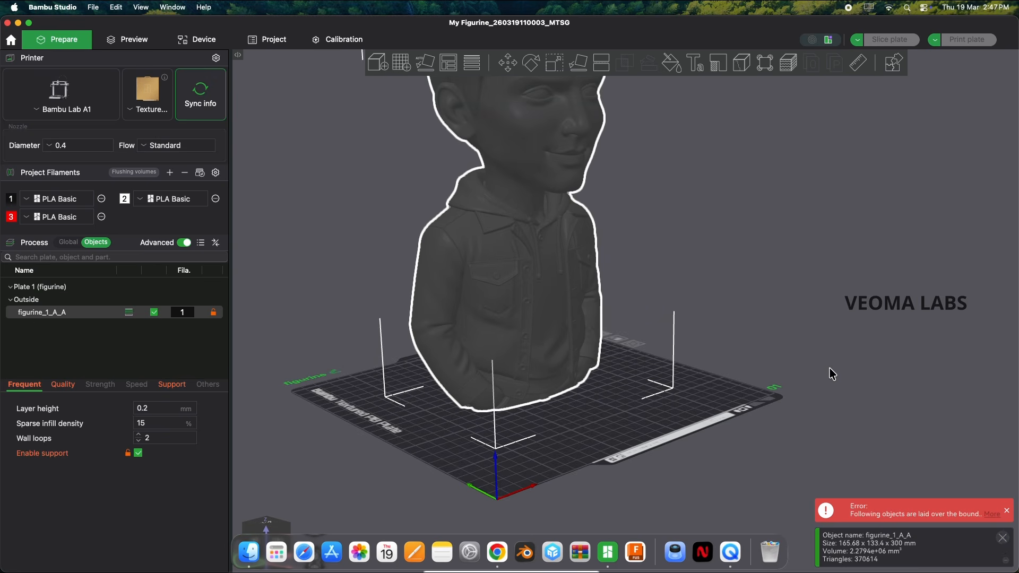
- Set up a planar cut through the figurine's neck, with the plane rotated 20° about X and raised to height 158.10
drag(845, 365, 799, 358)
scroll(710, 376, down, 5)
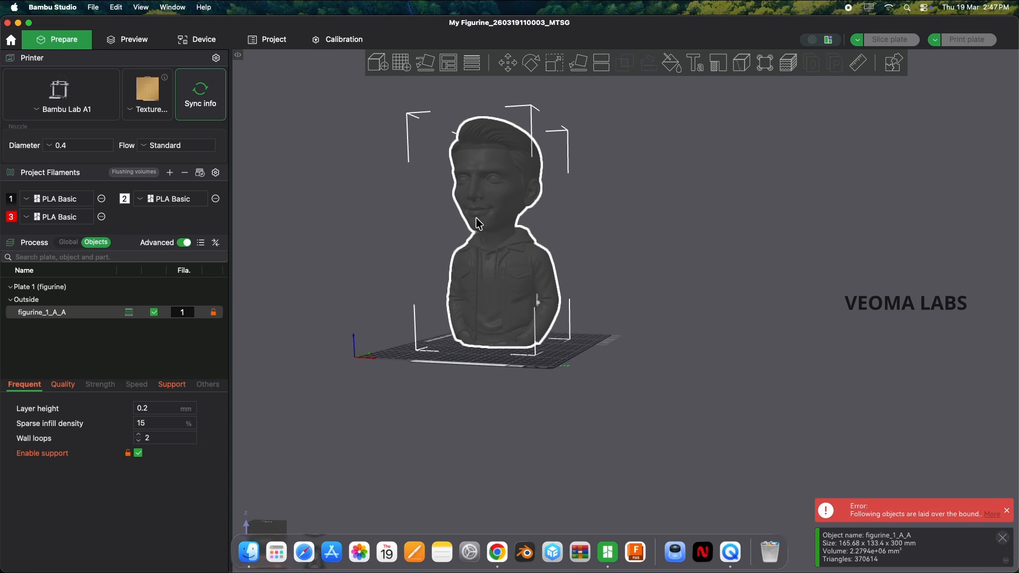
click(602, 63)
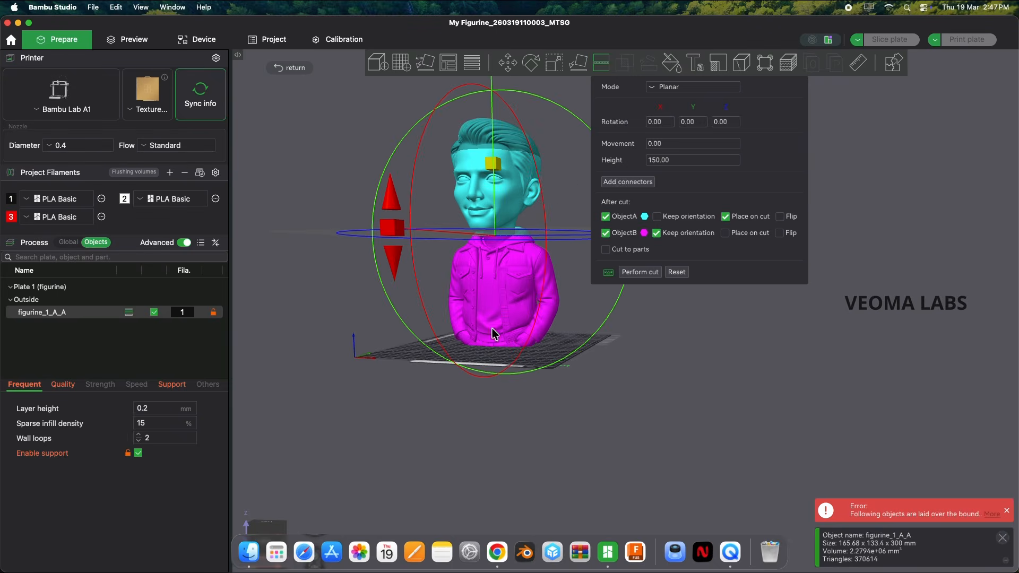
drag(604, 431, 591, 433)
drag(348, 244, 342, 290)
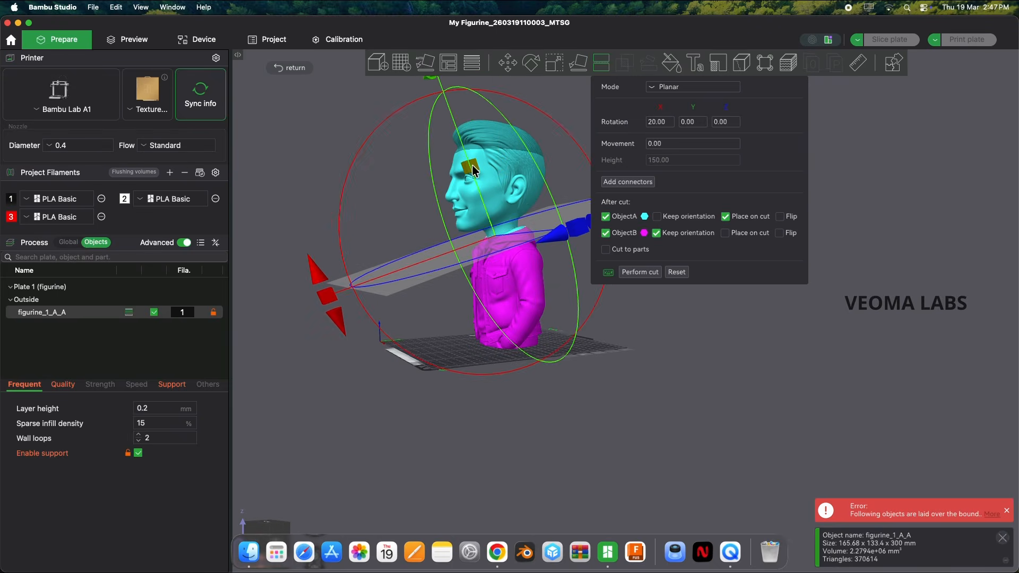
drag(473, 165, 469, 157)
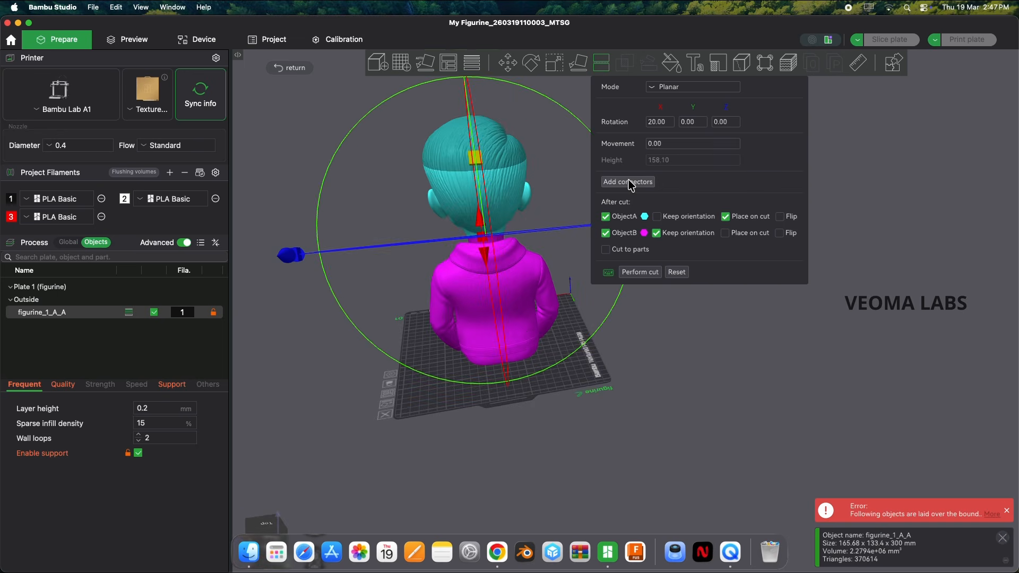
click(680, 89)
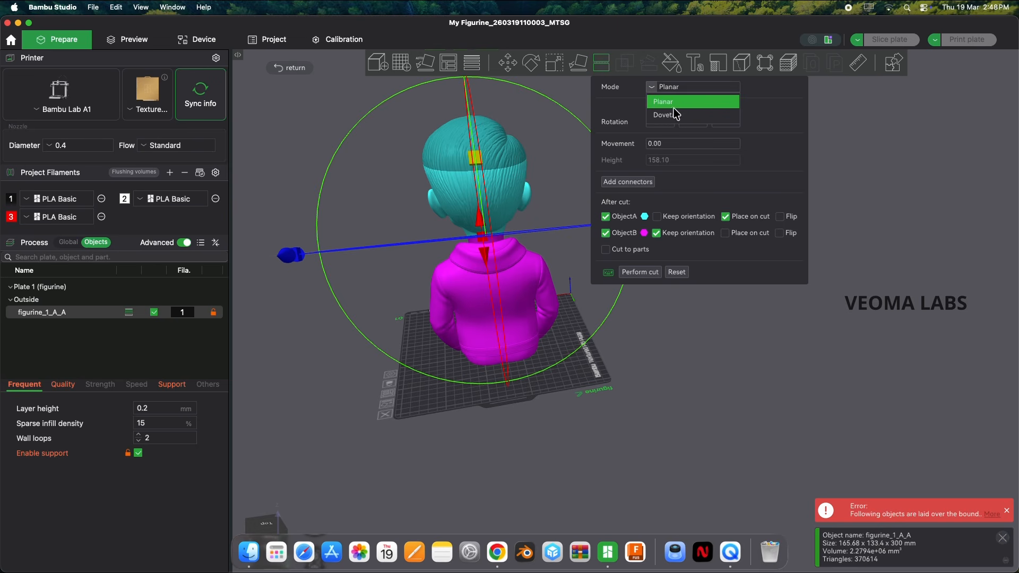
click(670, 102)
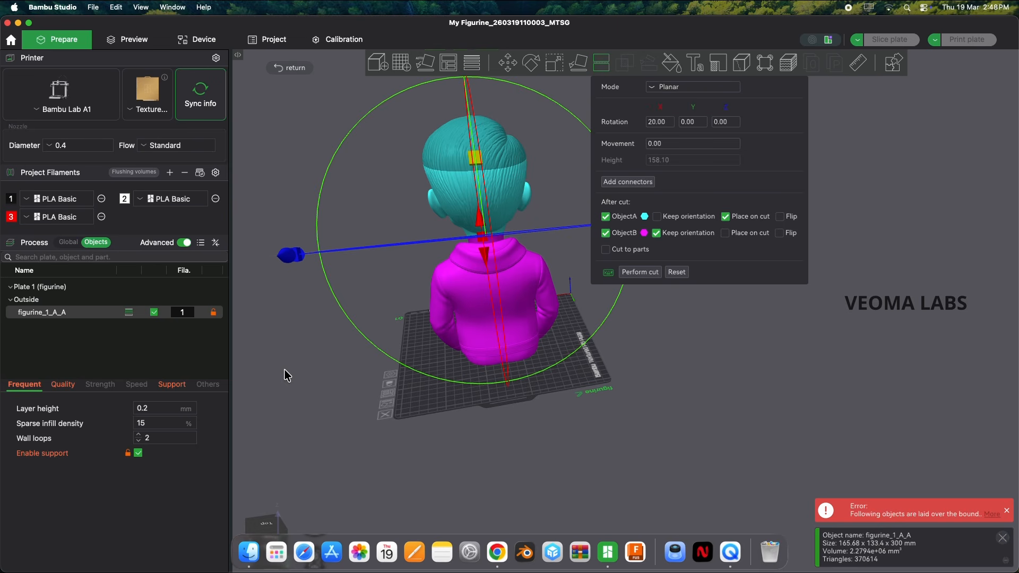
drag(284, 369, 409, 368)
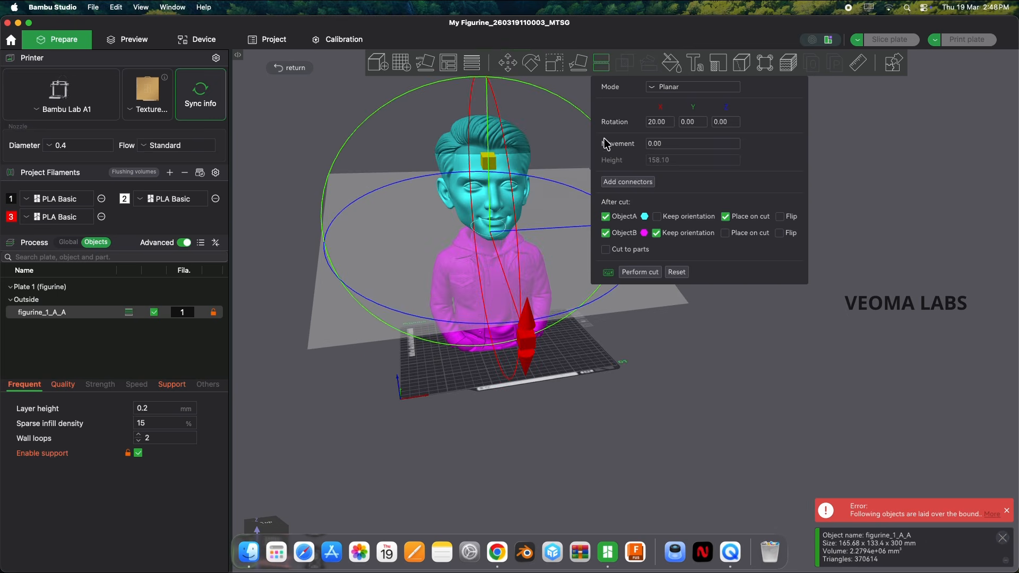
- Add three hexagonal prism plug connectors, 16.35 mm in size, spread across the neck's cut face
click(628, 182)
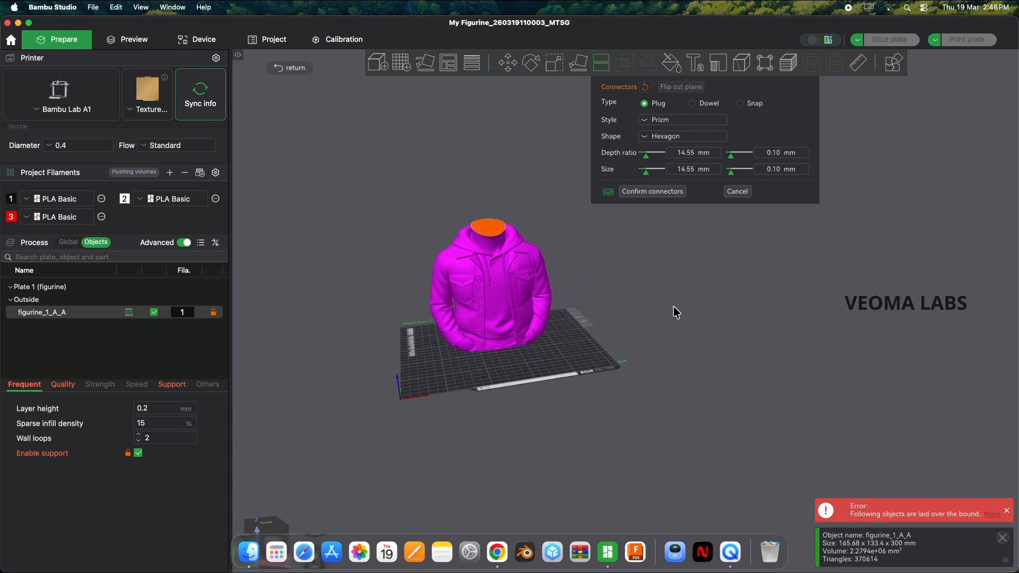
drag(677, 314, 671, 331)
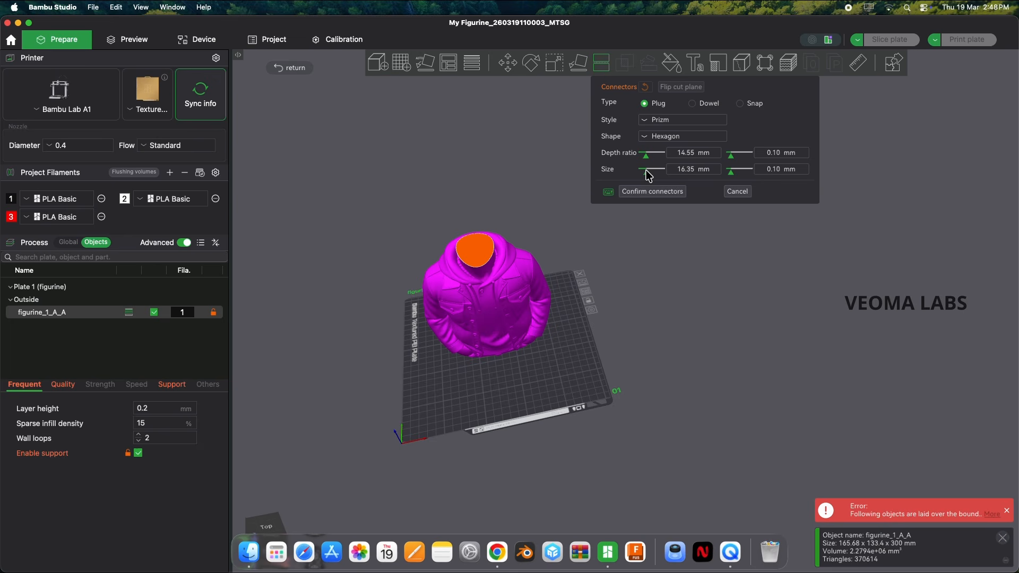
click(467, 248)
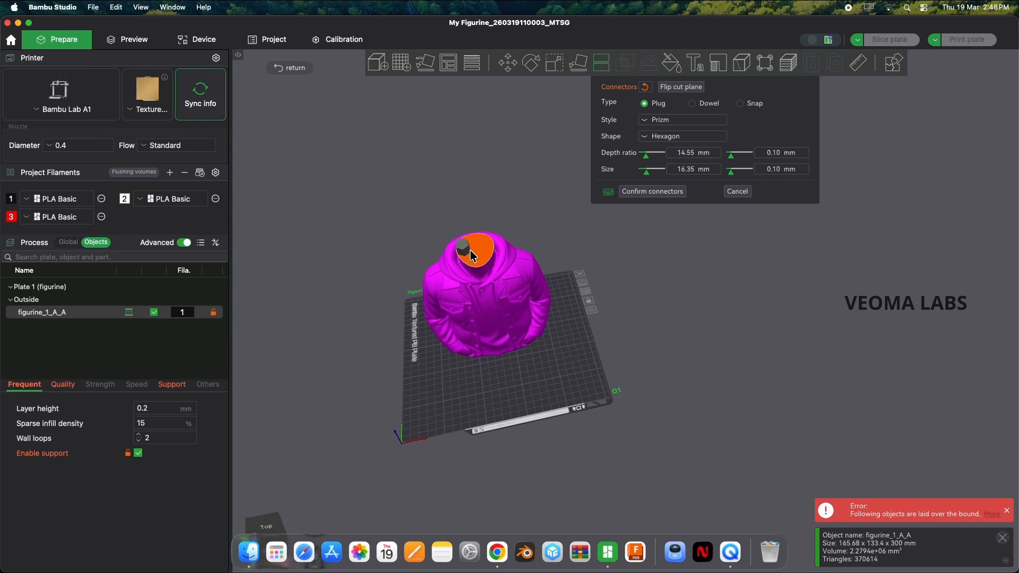
click(482, 237)
click(480, 253)
drag(640, 309, 646, 335)
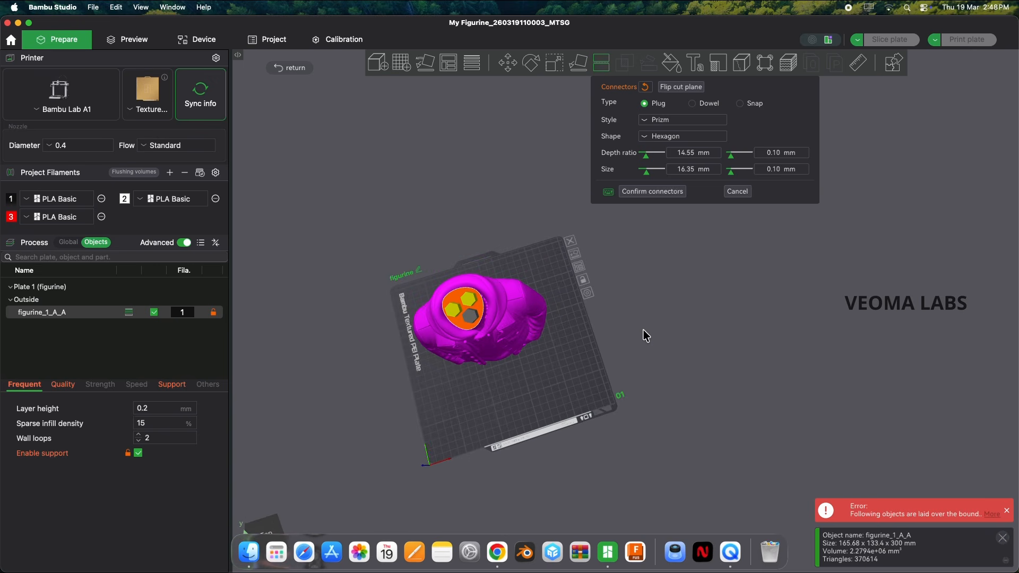
click(643, 330)
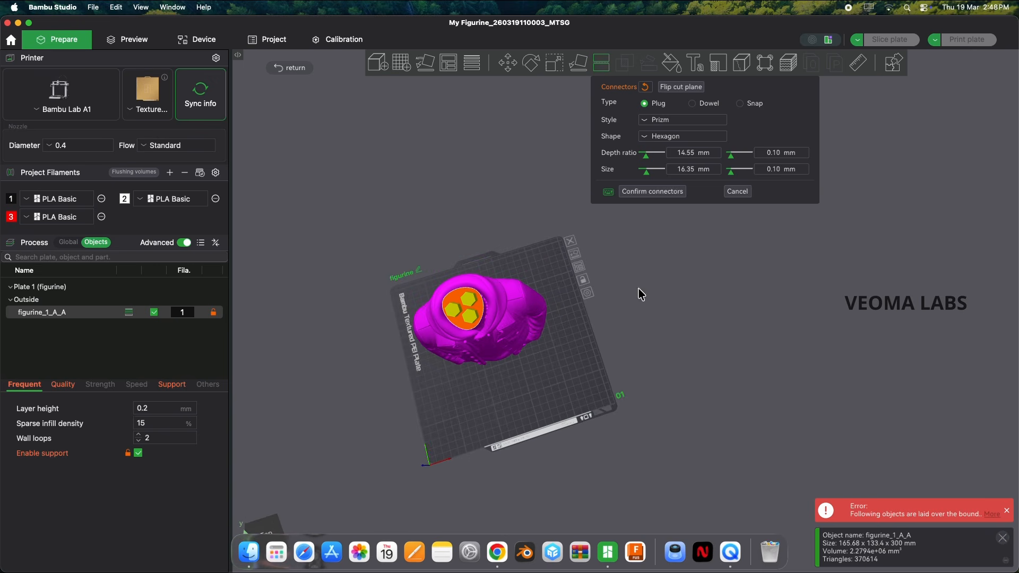
- Change the three plug connectors to different shapes: one triangle, one square and one circle
click(675, 139)
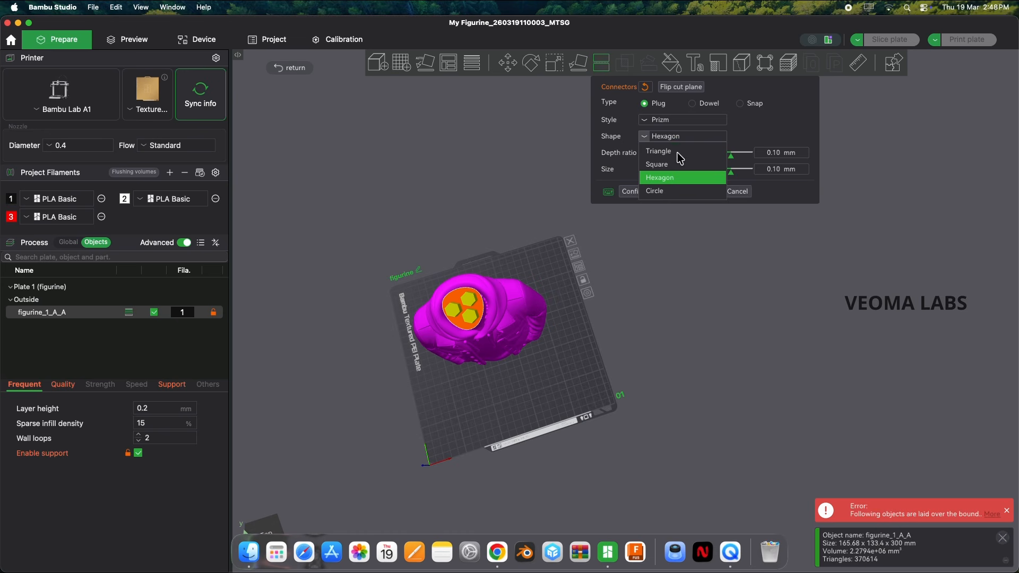
click(678, 153)
click(466, 300)
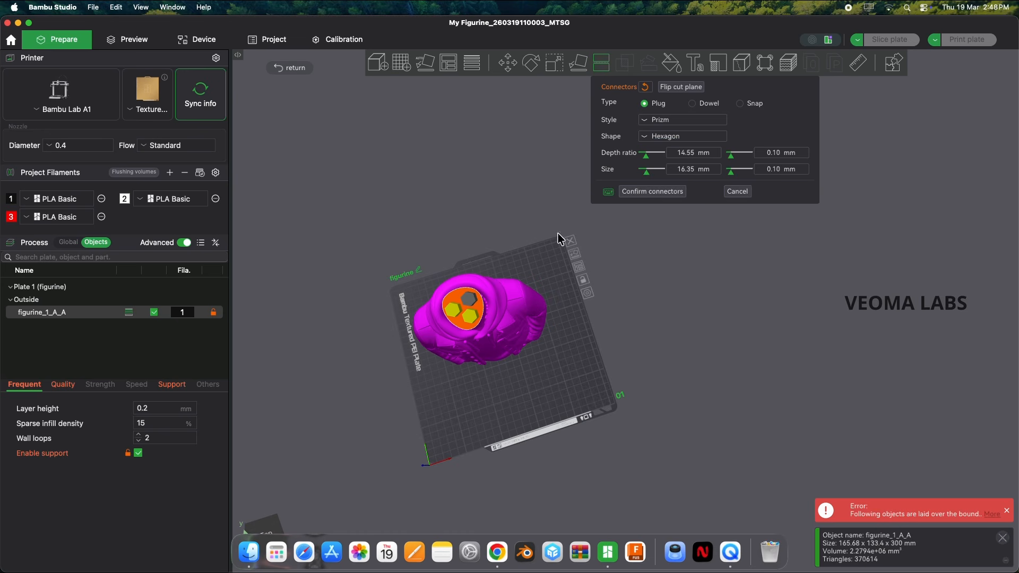
click(656, 139)
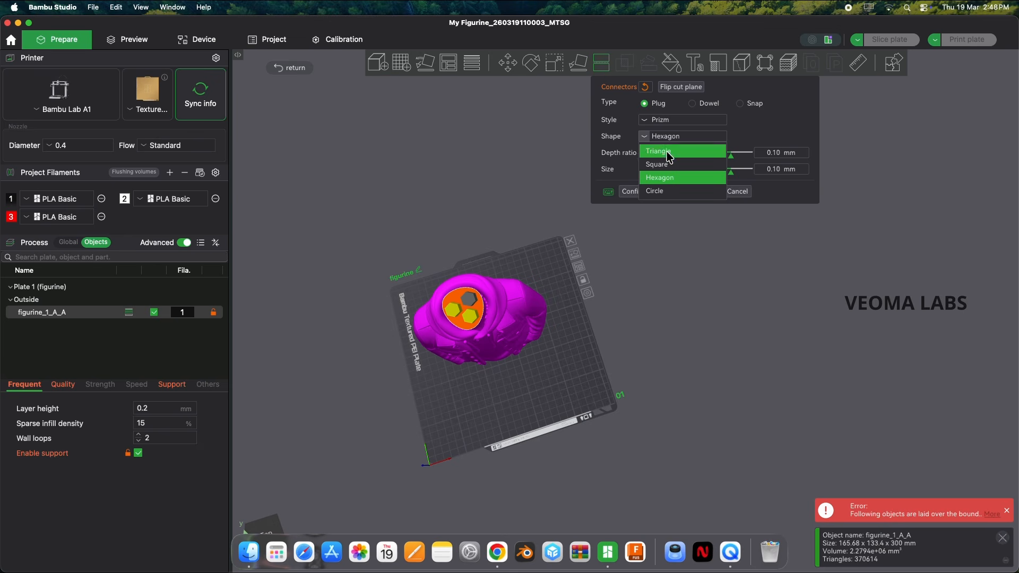
click(675, 153)
click(474, 327)
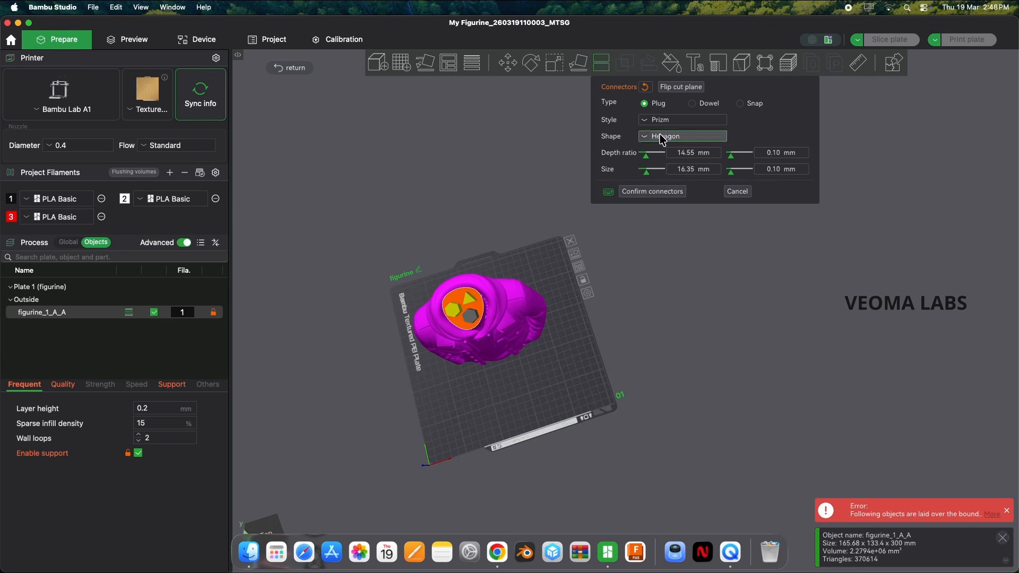
click(677, 137)
click(675, 165)
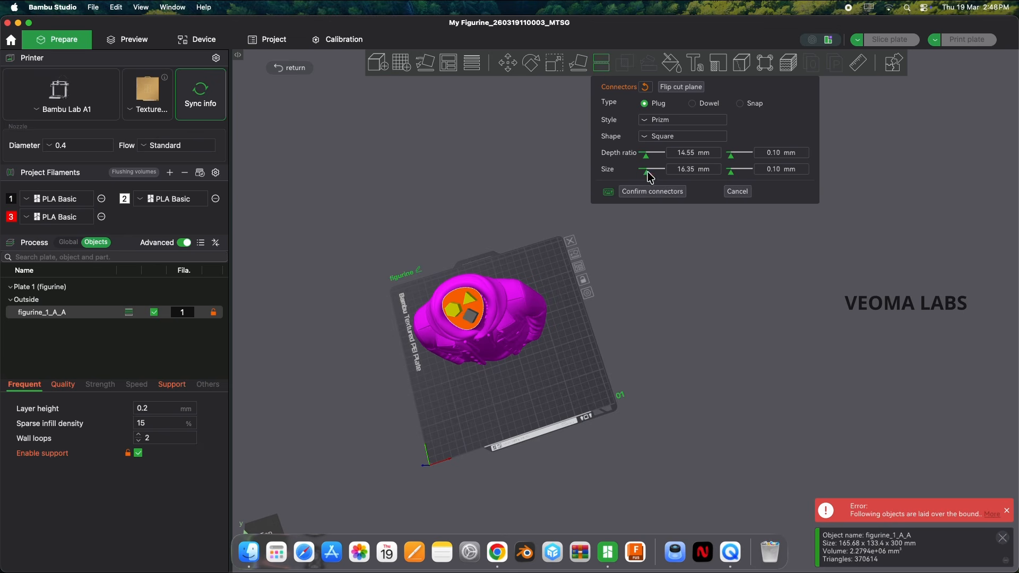
click(453, 310)
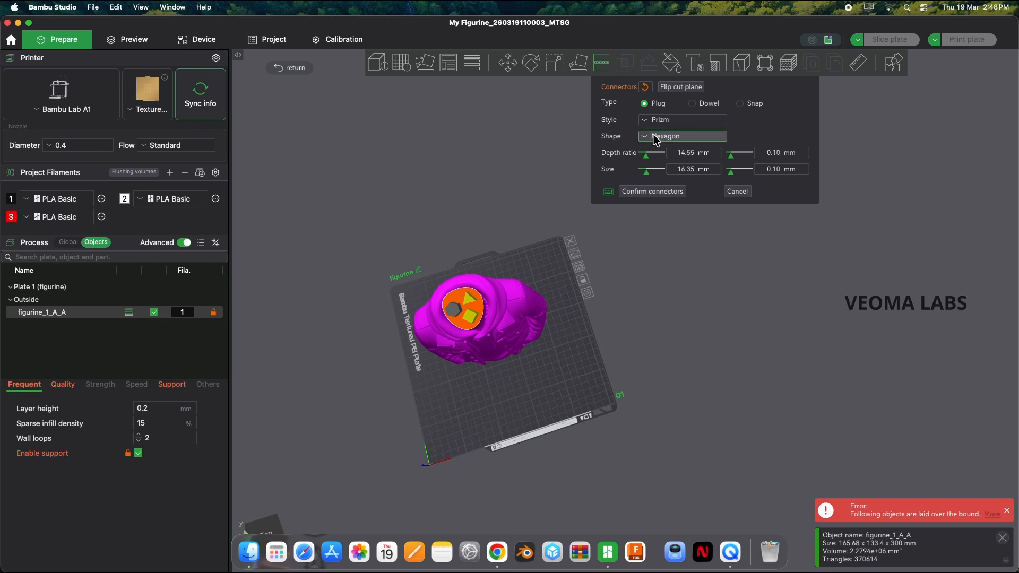
click(679, 136)
click(685, 196)
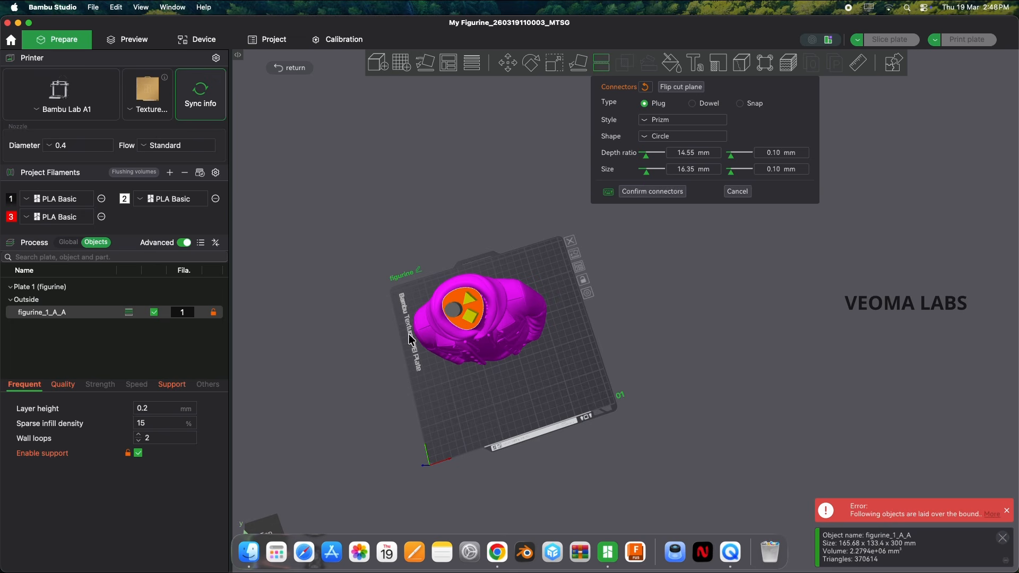
- Change the style of the triangular and square plug connectors to Frustum
drag(537, 374, 525, 355)
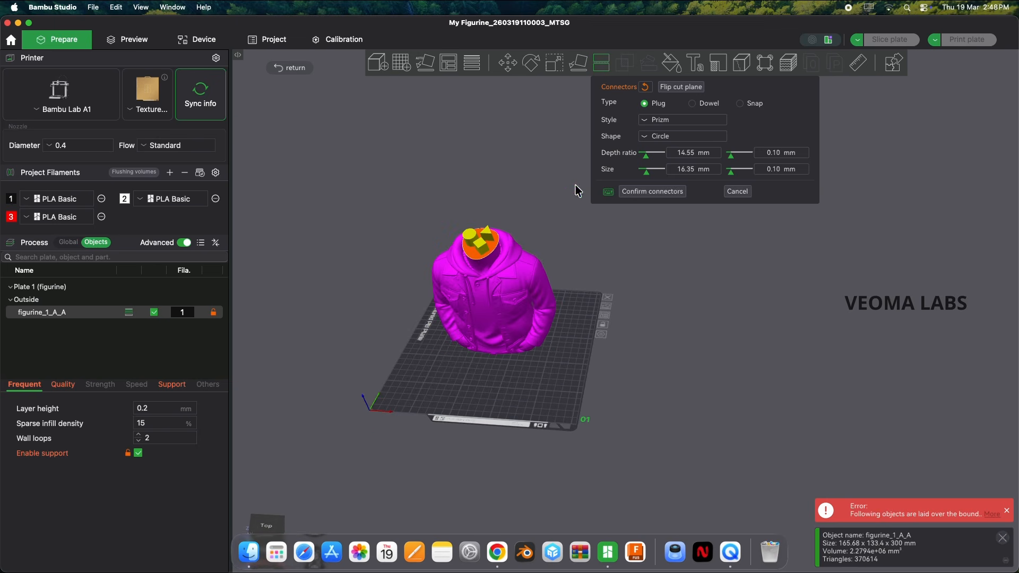
click(677, 121)
click(685, 151)
drag(581, 291, 500, 224)
scroll(503, 228, up, 3)
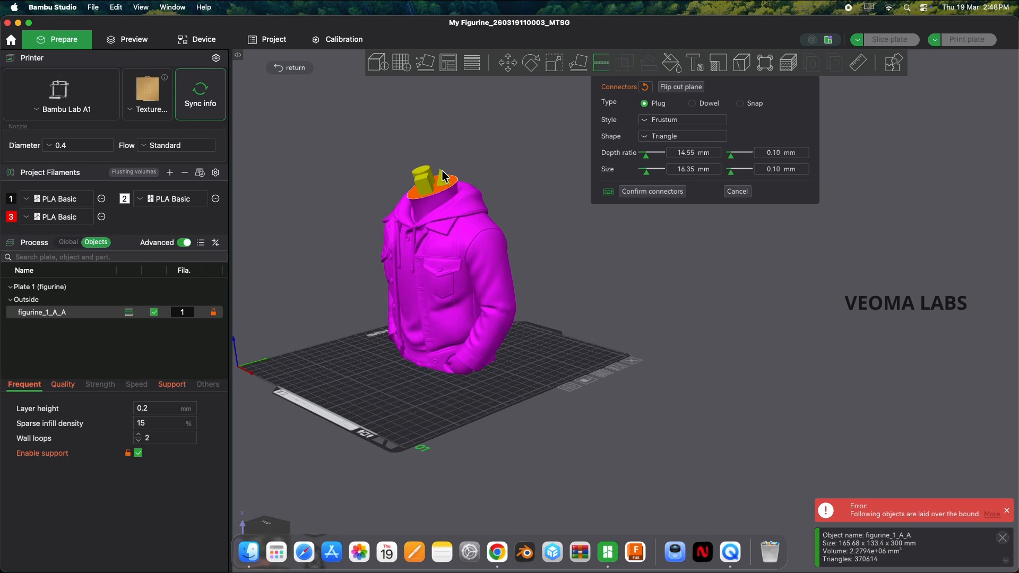
click(425, 181)
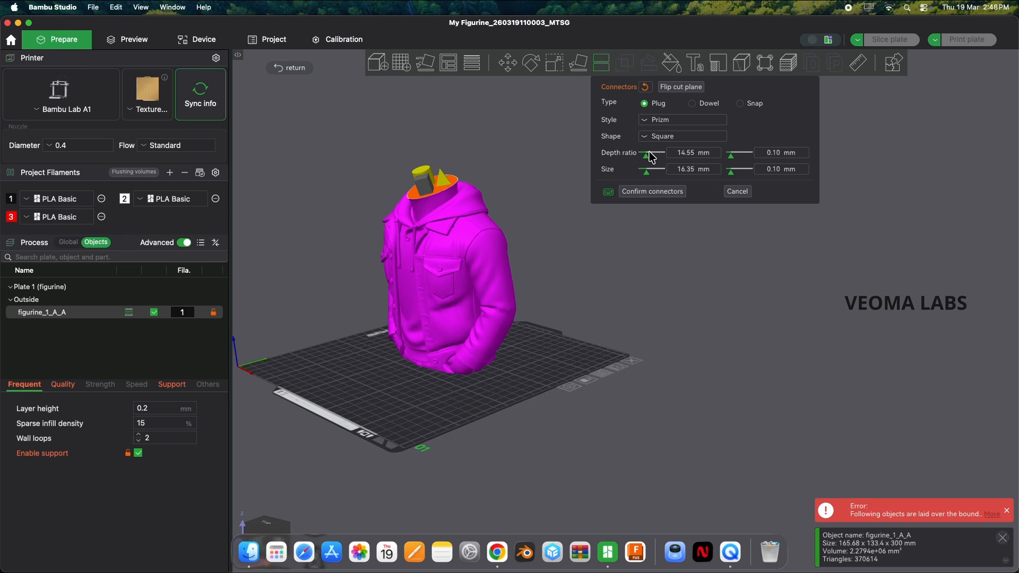
click(657, 127)
click(673, 151)
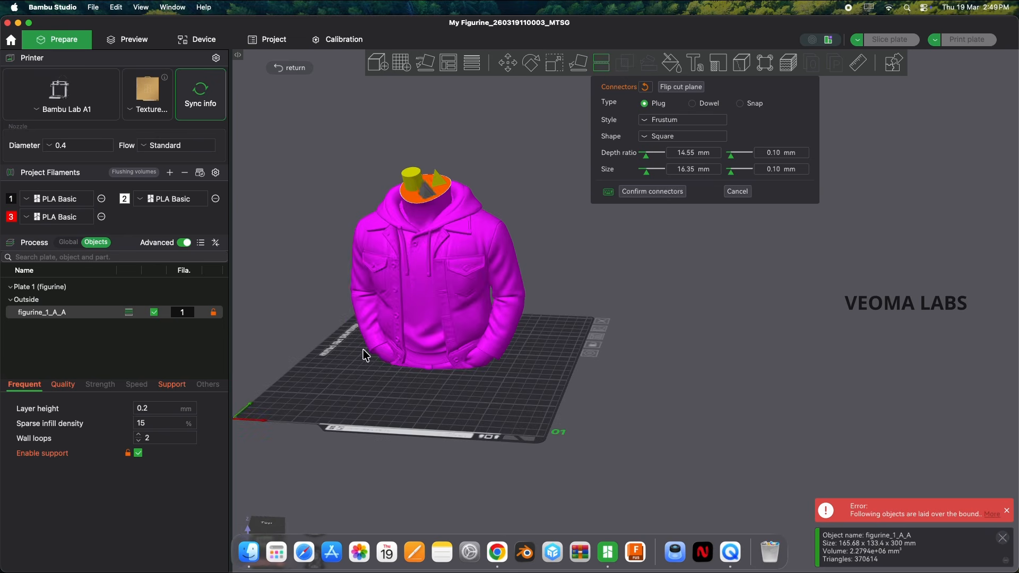
- Confirm the plug connectors and perform the neck cut, then deselect the resulting pieces
click(629, 192)
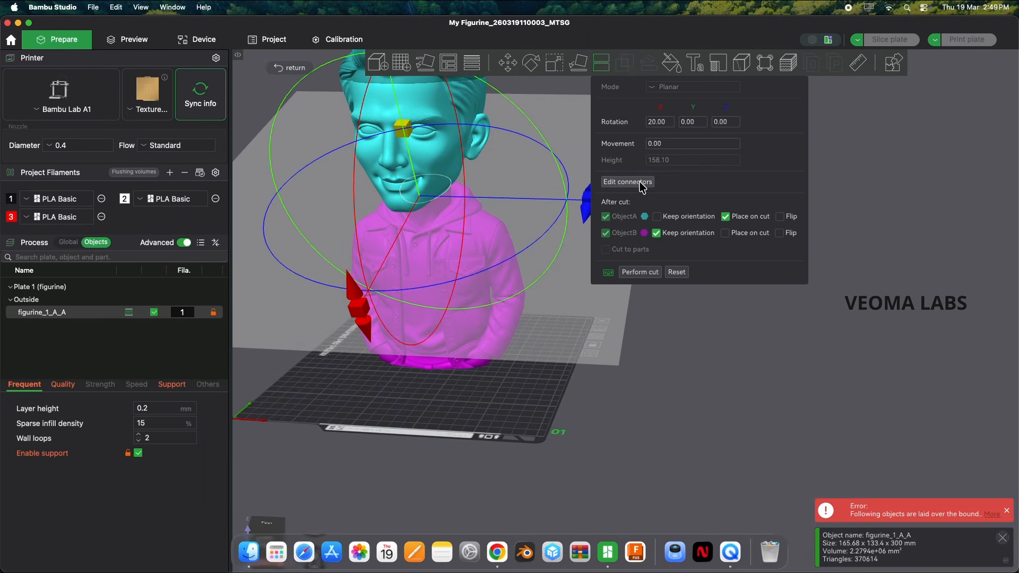
click(642, 273)
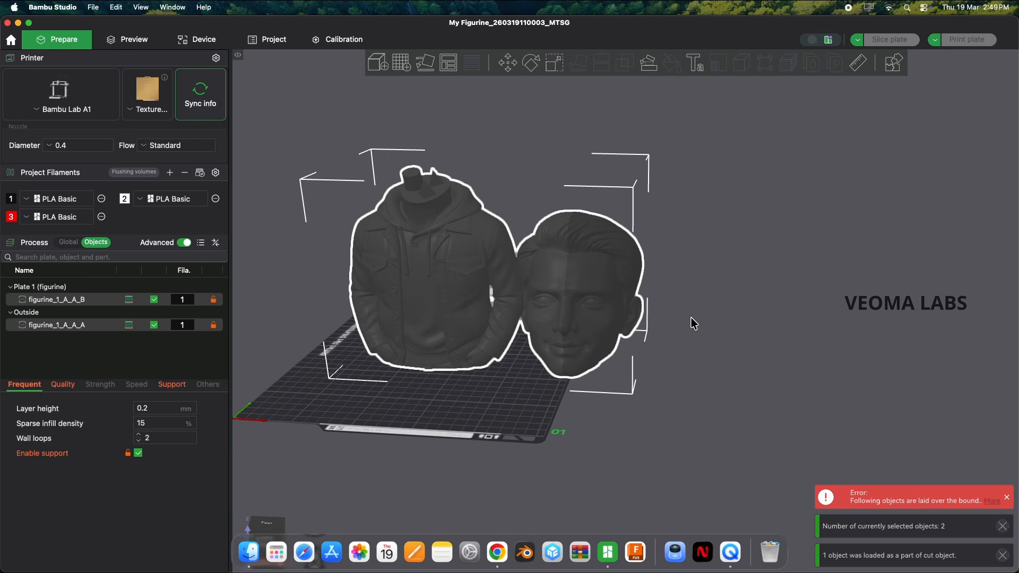
click(713, 224)
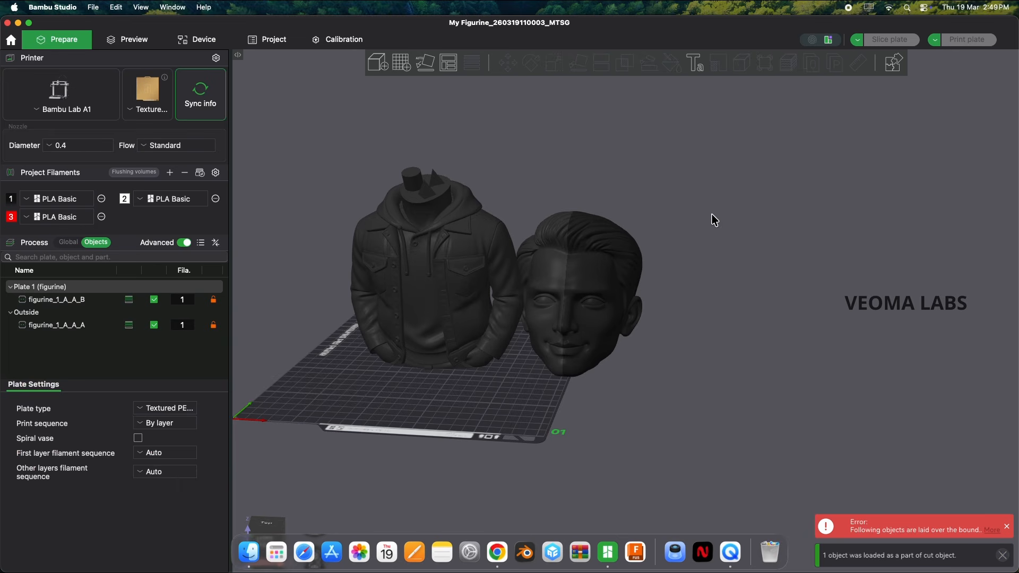
- Add a second build plate, move the head onto it, and inspect both parts
click(402, 68)
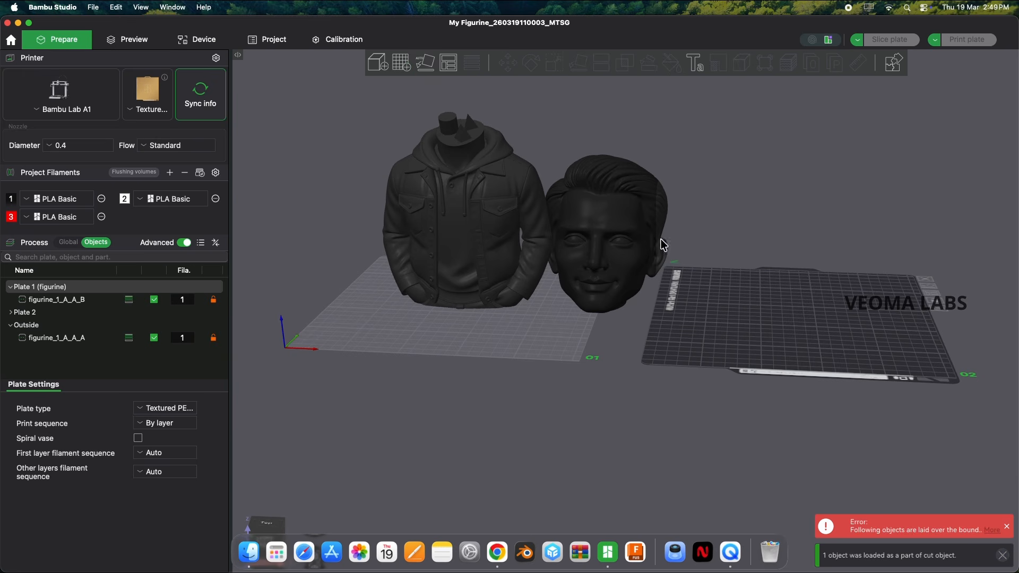
drag(630, 235, 793, 265)
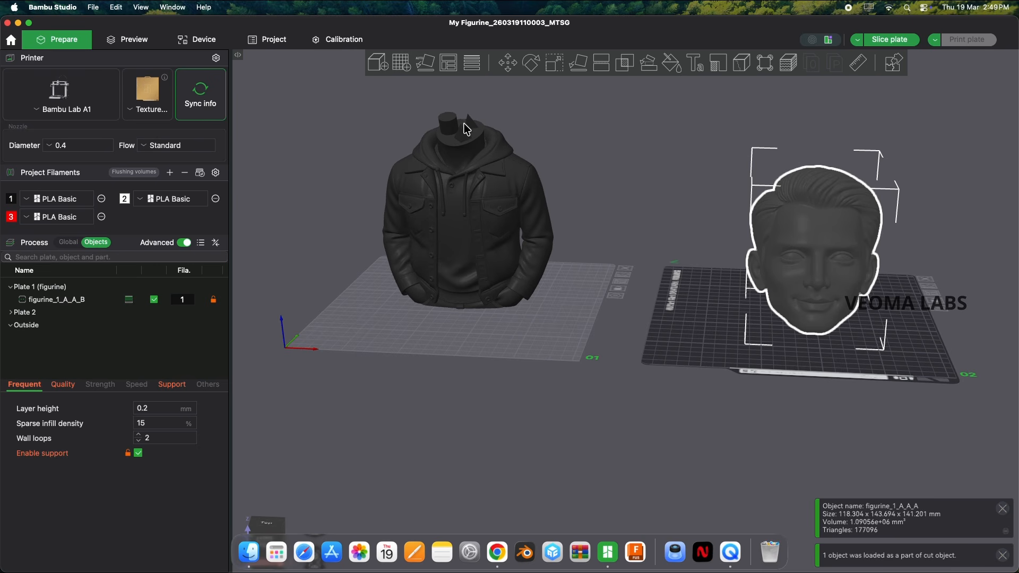
drag(836, 368, 802, 298)
scroll(803, 297, up, 5)
click(803, 297)
scroll(800, 317, down, 4)
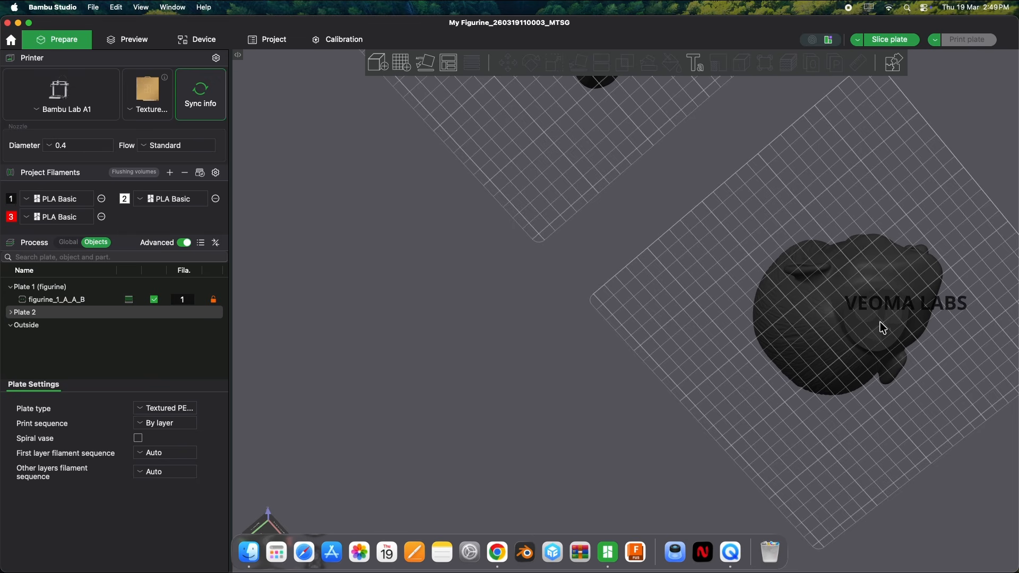
drag(689, 199, 647, 261)
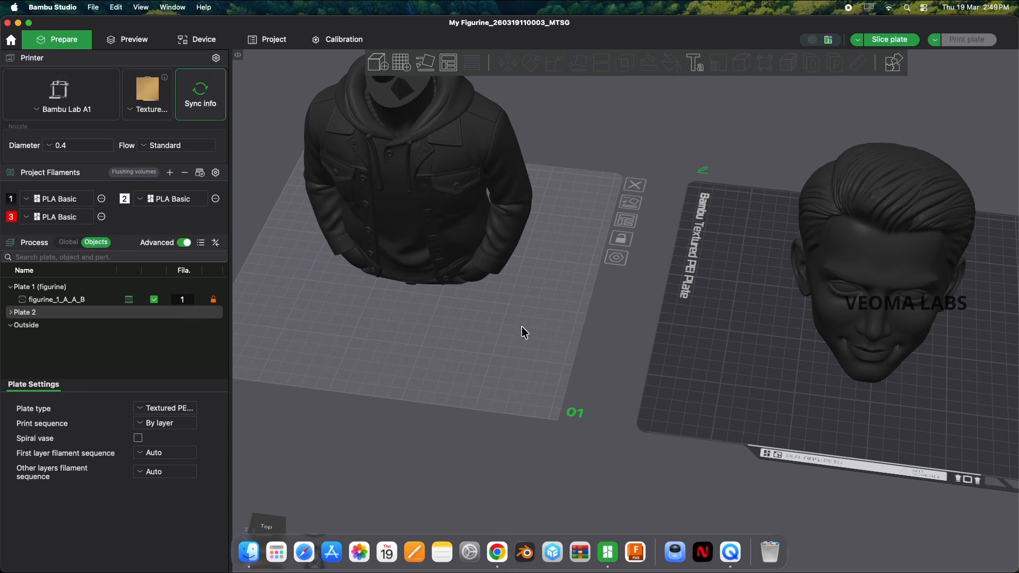
scroll(522, 333, down, 2)
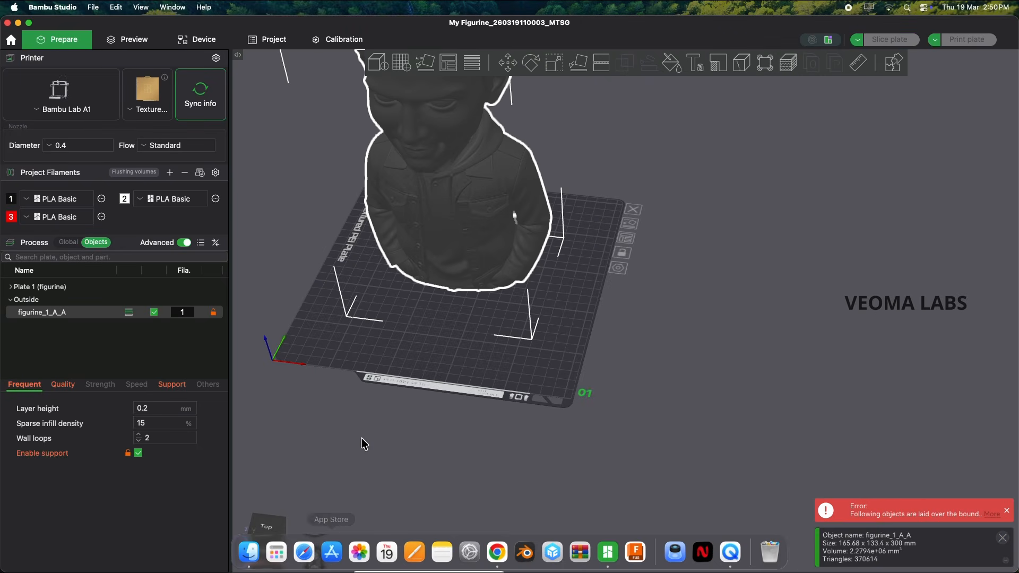
- Expand the window to full screen and reset the camera view
click(30, 23)
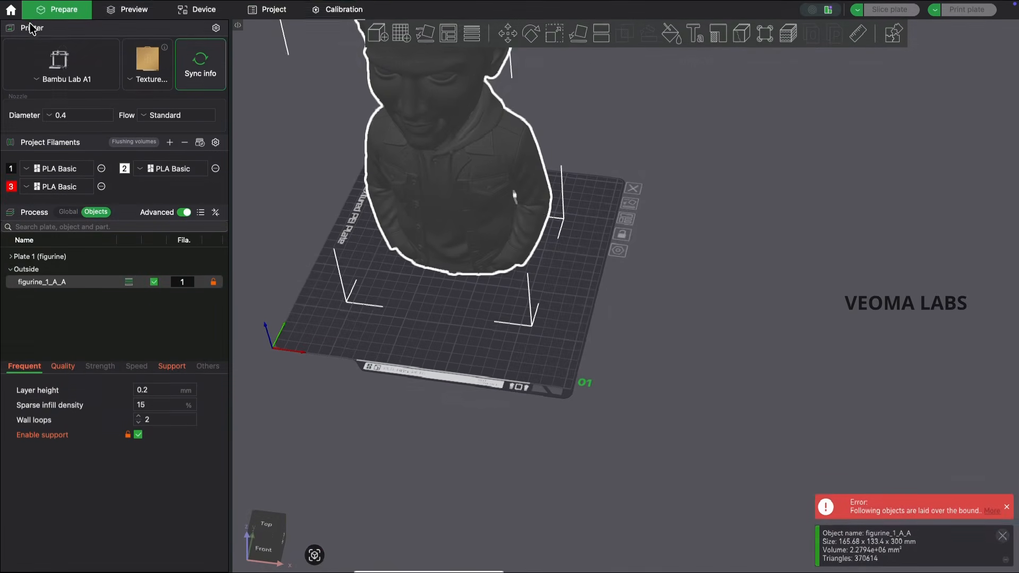
click(315, 556)
key(0)
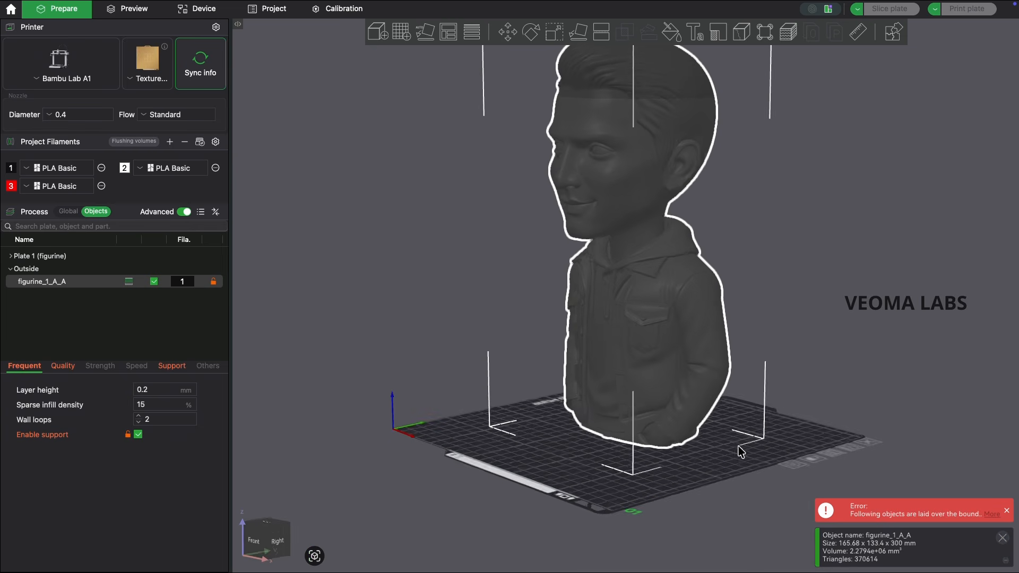
- Tilt a planar cut at height 150 by 11.86° about X and remove all existing connectors from it
click(601, 33)
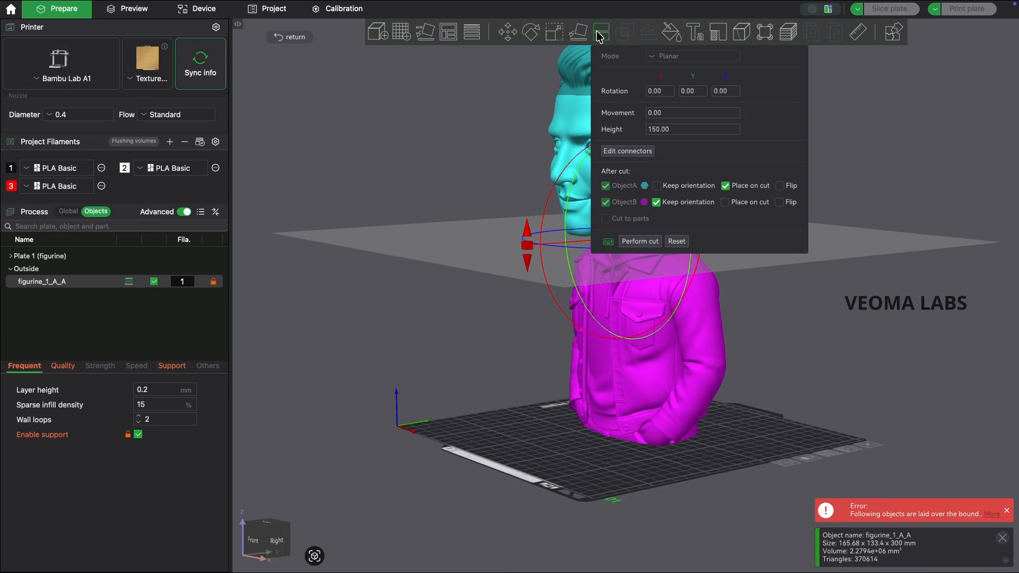
drag(523, 253, 481, 270)
click(631, 152)
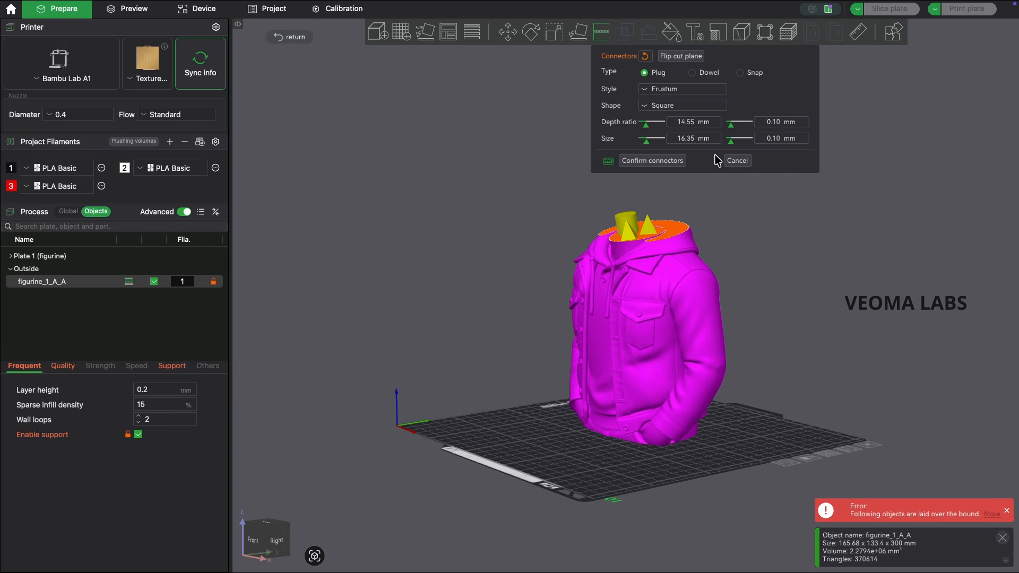
click(645, 55)
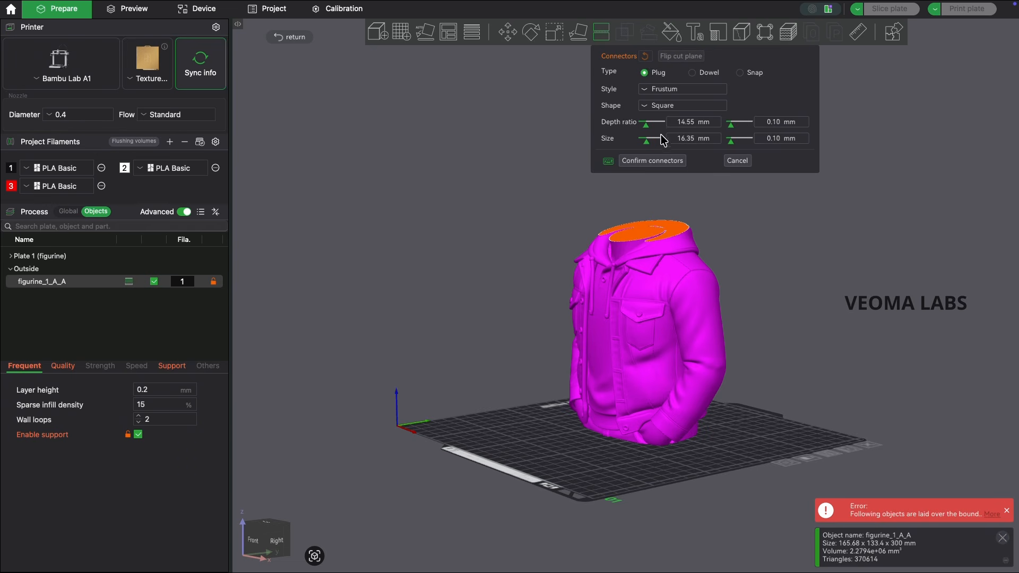
- Place one square dowel connector near the centre of the neck area on the cut face
click(695, 74)
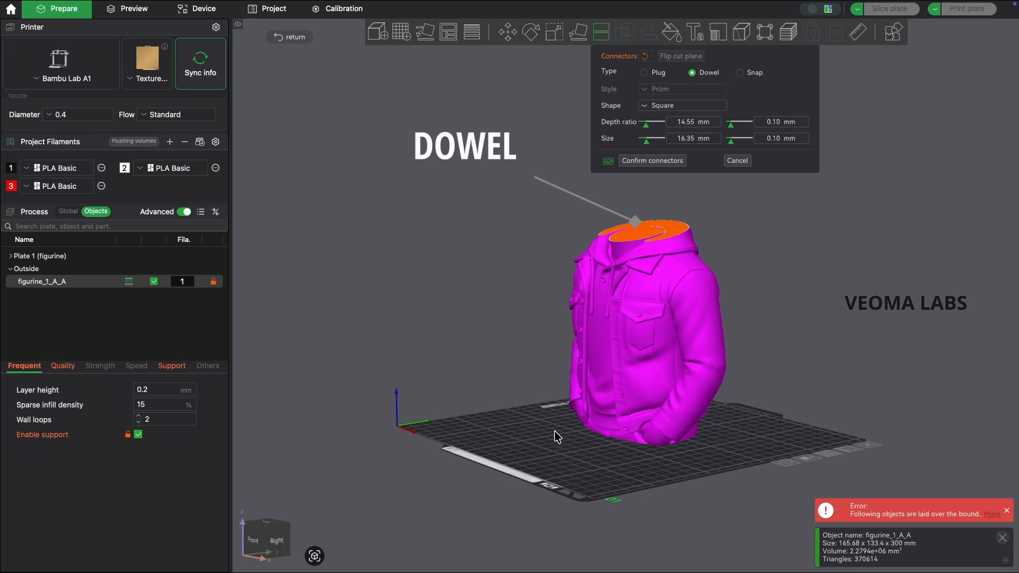
drag(556, 437, 608, 470)
click(625, 342)
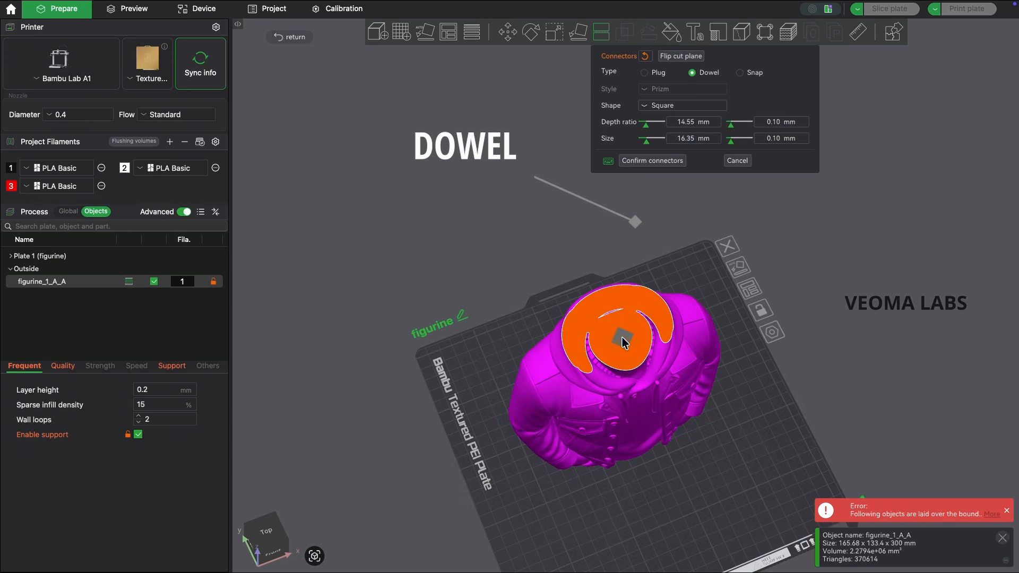
drag(686, 398, 699, 438)
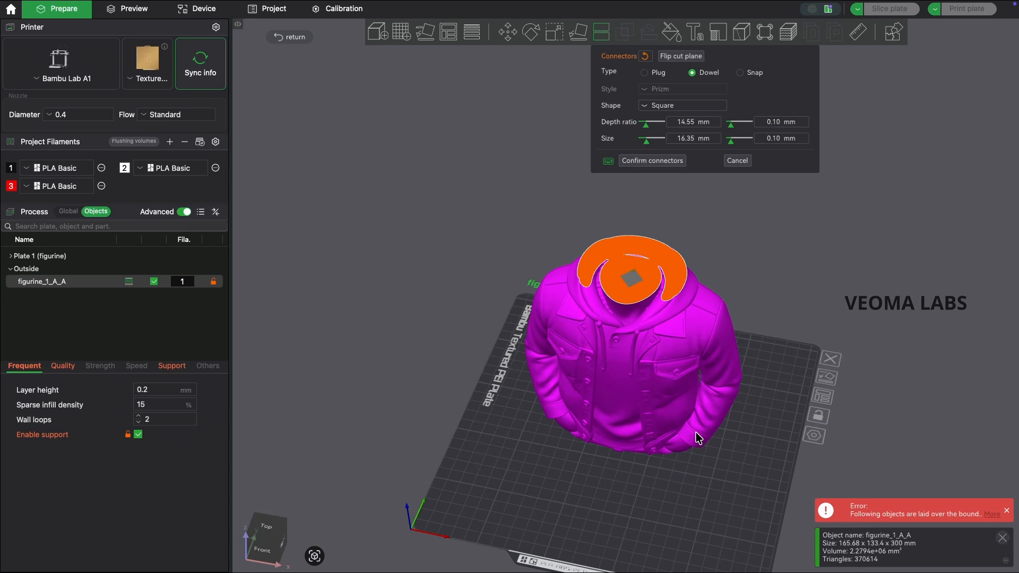
- Confirm the dowel connector and perform the cut into head, body and separate dowel
click(648, 161)
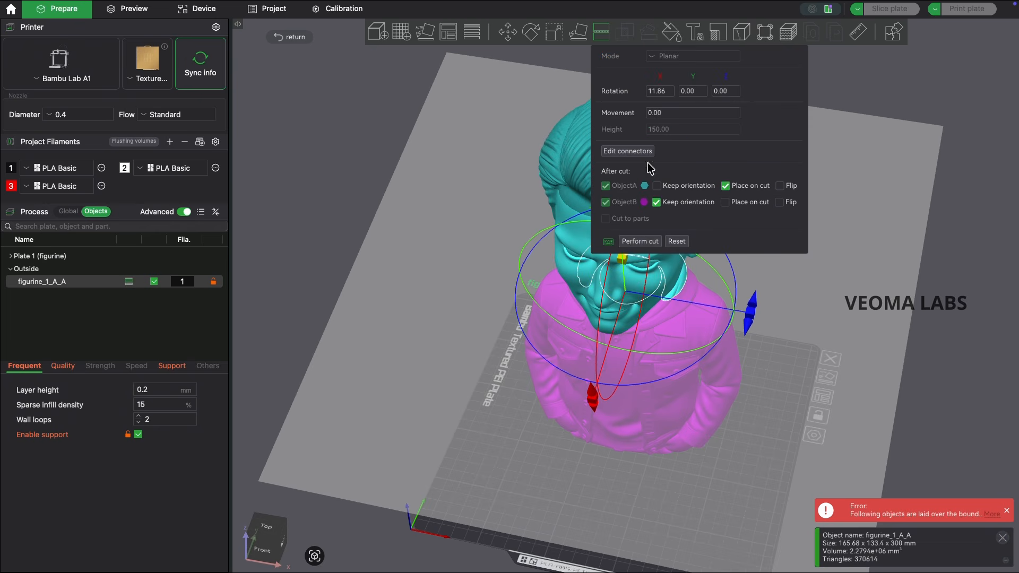
click(638, 242)
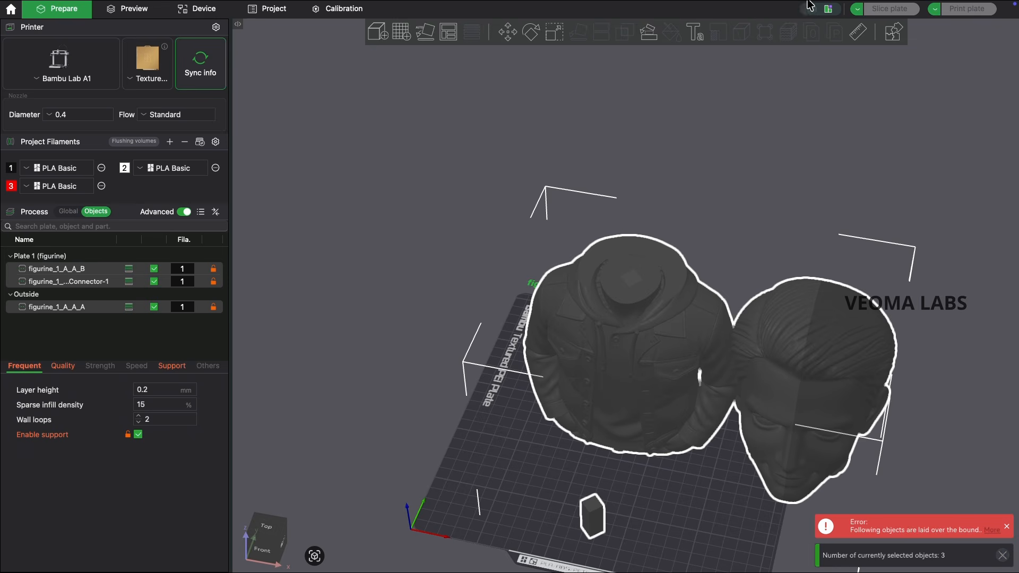
drag(700, 509, 694, 482)
key(Left)
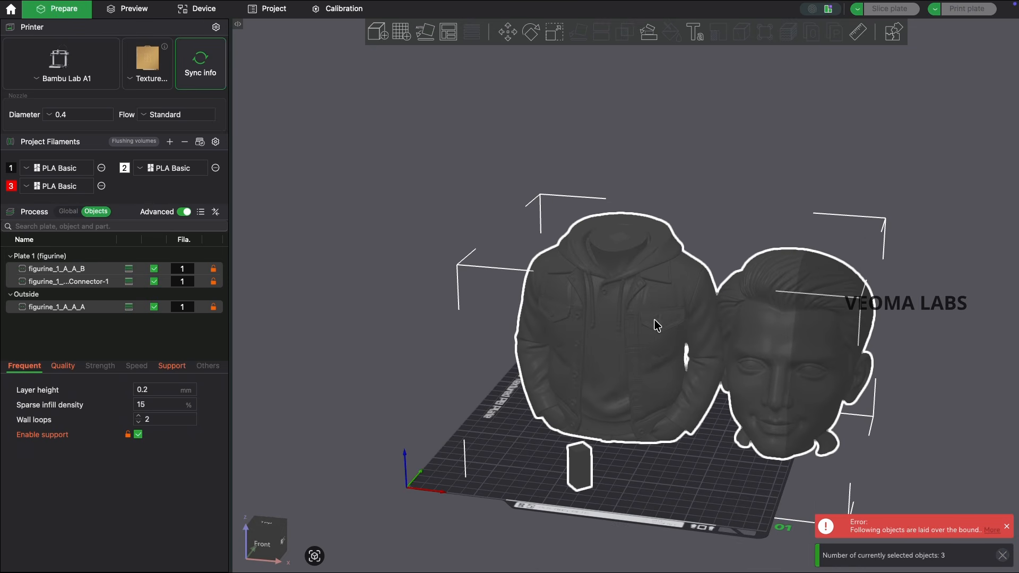
- Inspect the separate dowel piece on the plate and undo the dowel cut that split the figurine
click(393, 445)
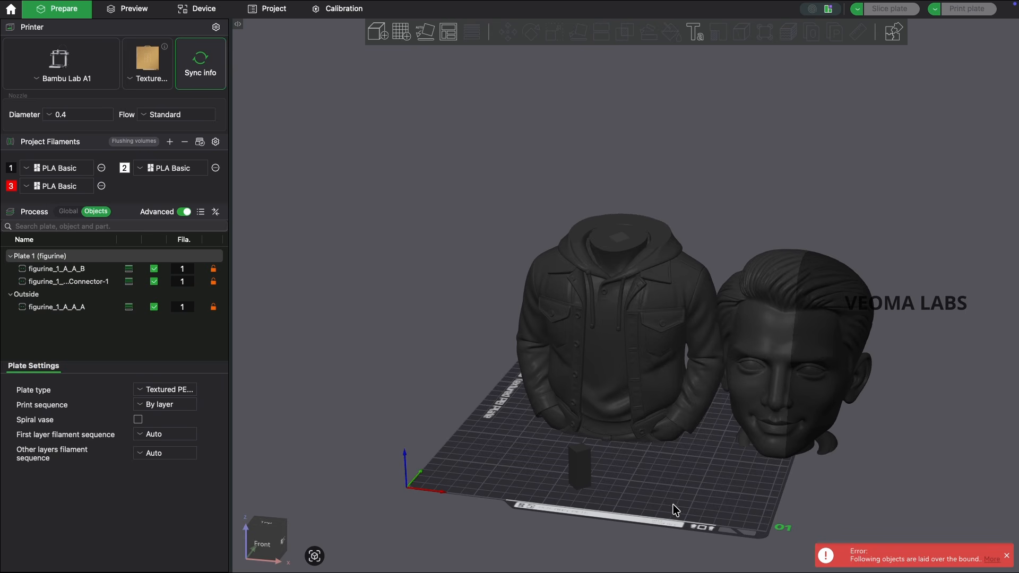
drag(674, 511, 539, 477)
click(542, 488)
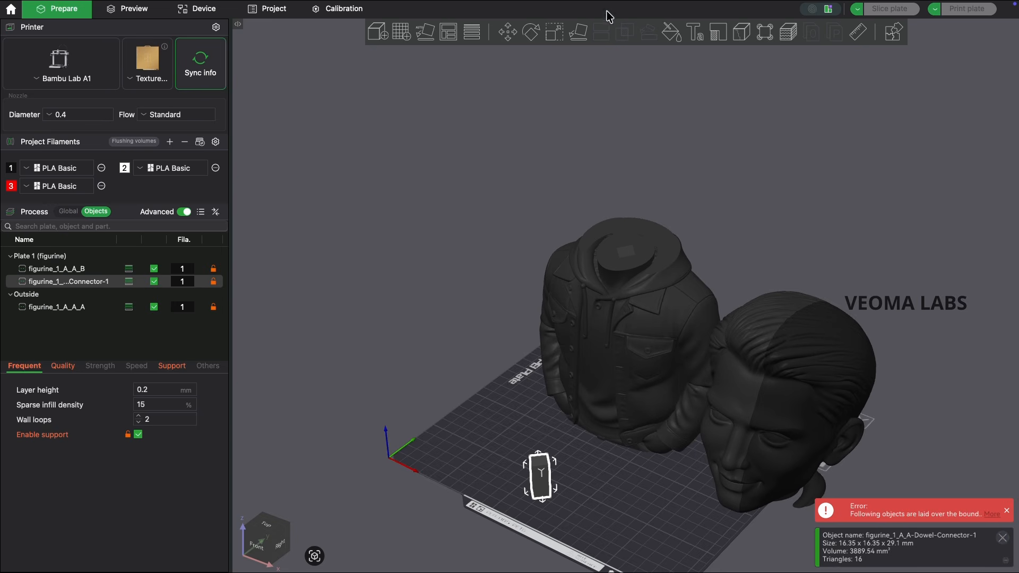
key(super+a)
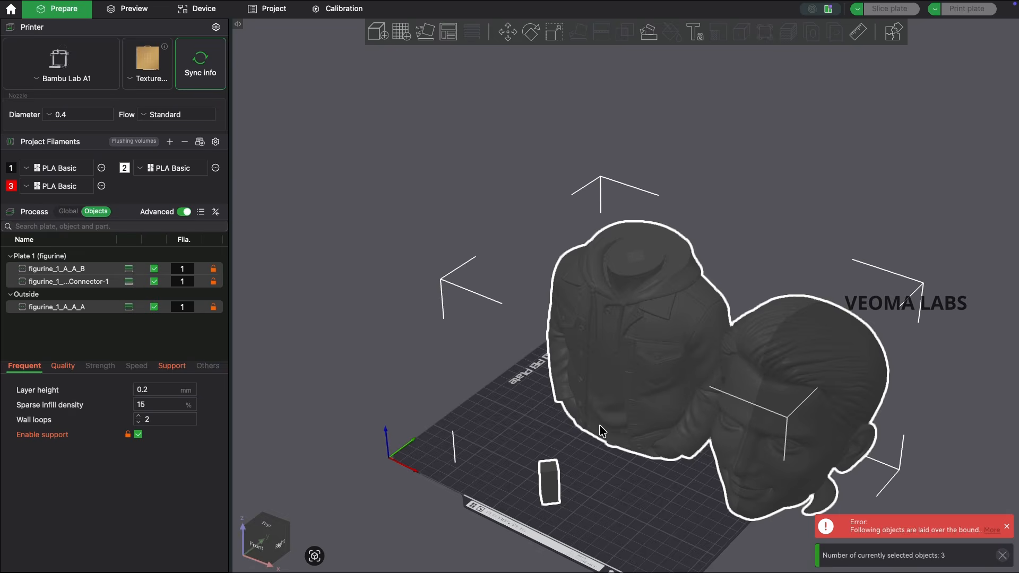
key(super+z)
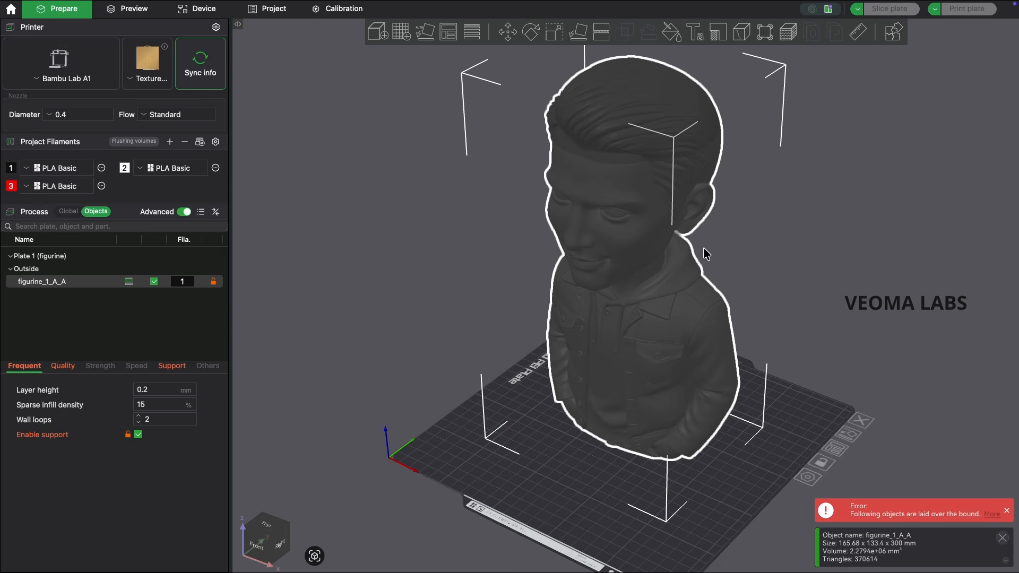
- Remove the dowel from the planar cut at height 150 and place one Snap connector near the centre of the neck's cut face
click(601, 32)
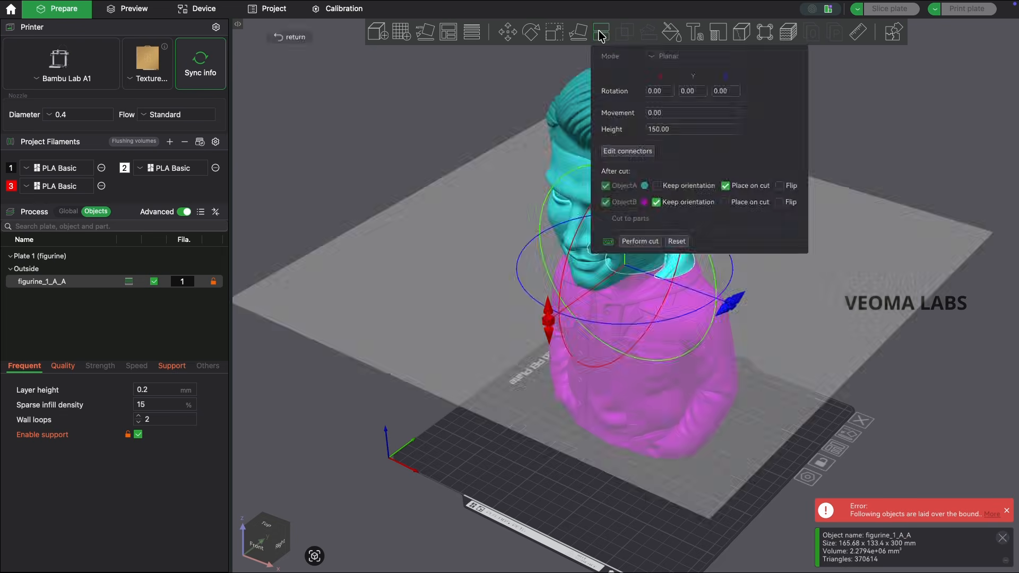
click(638, 152)
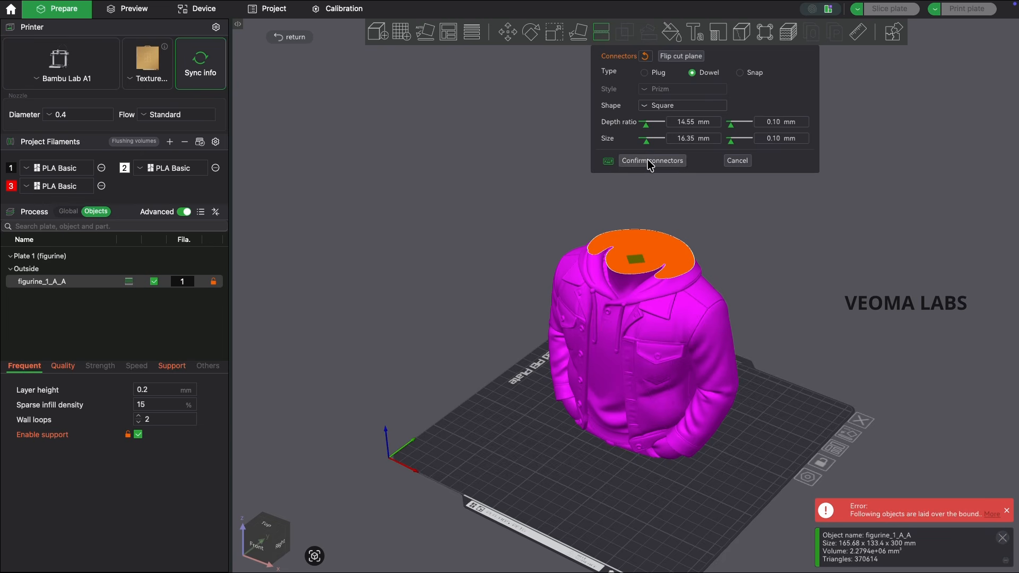
click(644, 57)
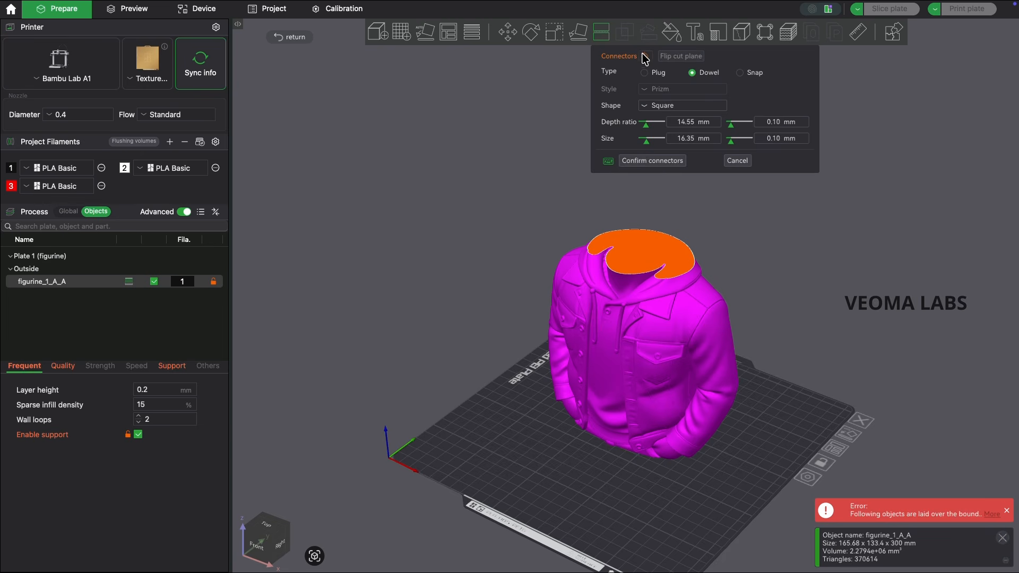
click(740, 72)
click(634, 261)
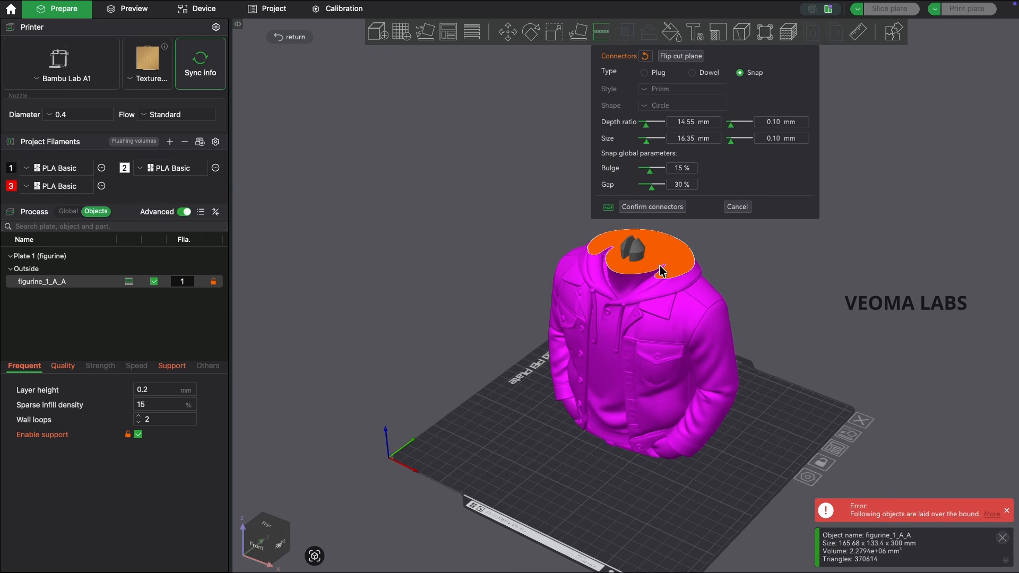
- Confirm the snap connector, perform the cut into head and body, and examine the snap on the body's neck
click(662, 207)
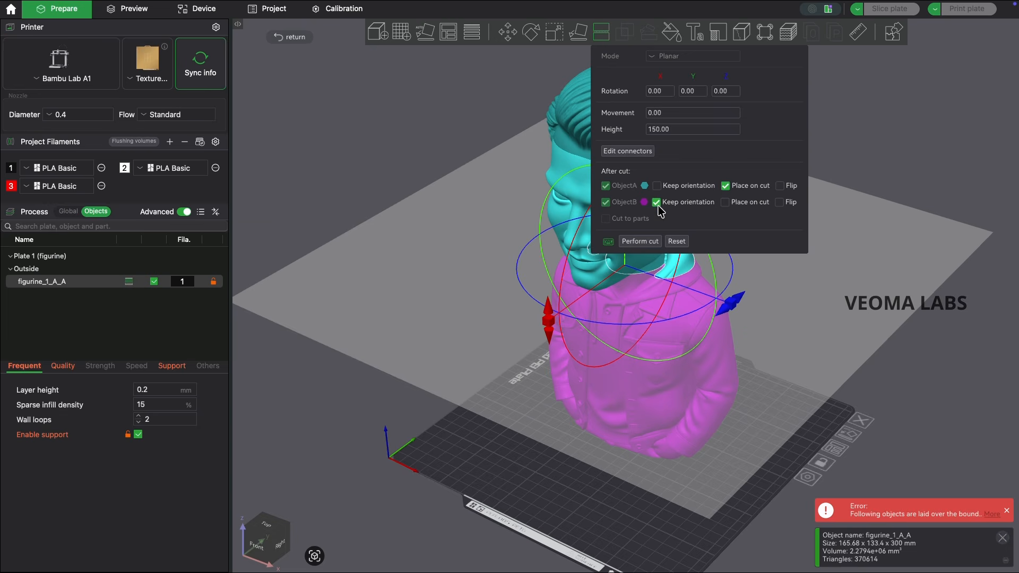
click(657, 242)
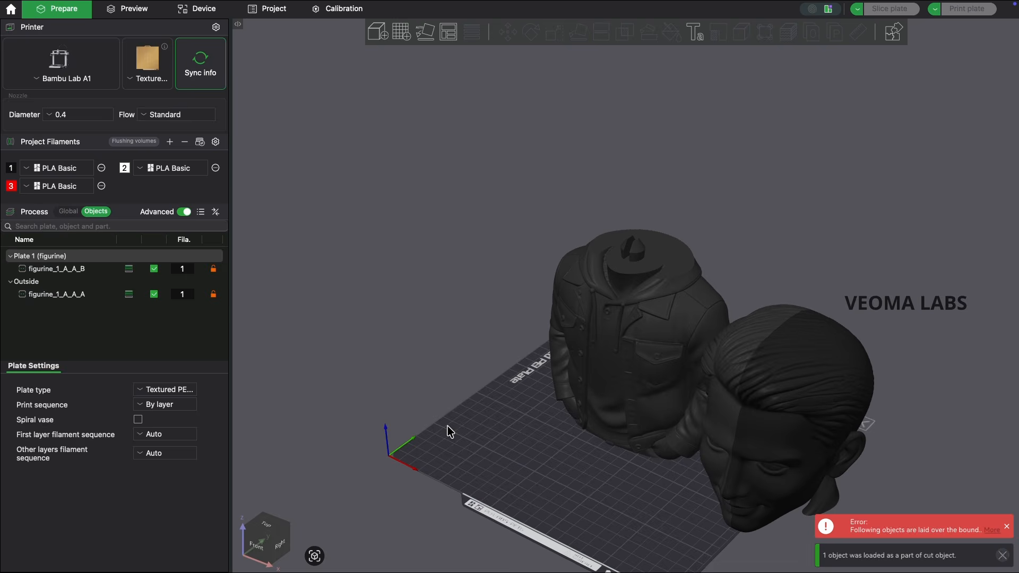
drag(608, 444, 549, 443)
drag(716, 524, 741, 505)
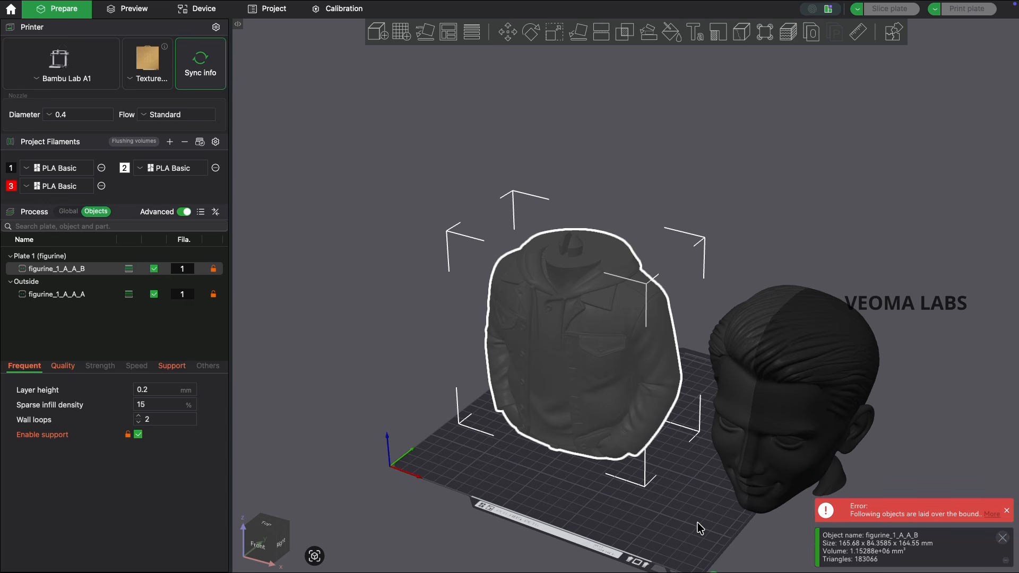
click(604, 34)
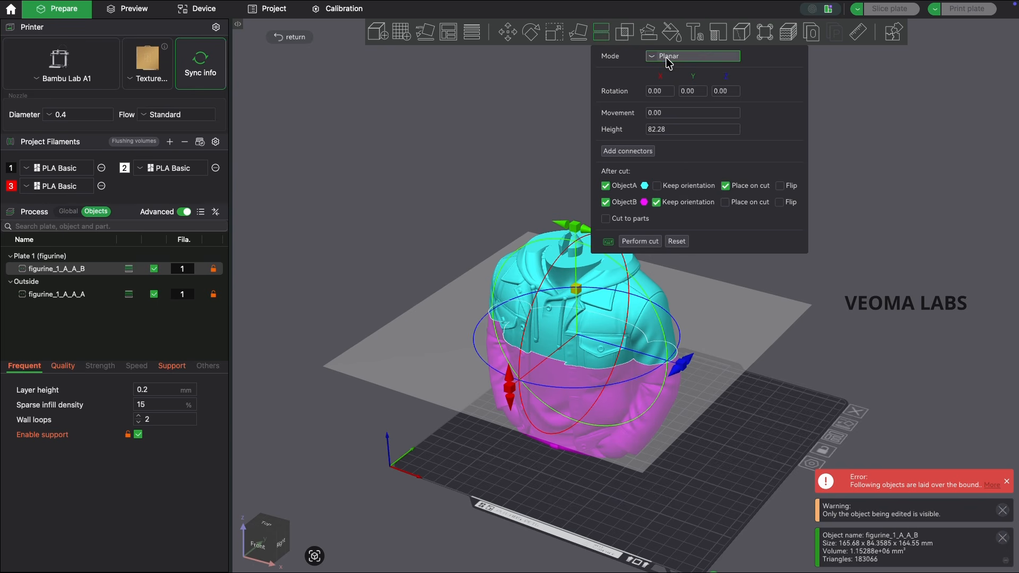
click(633, 152)
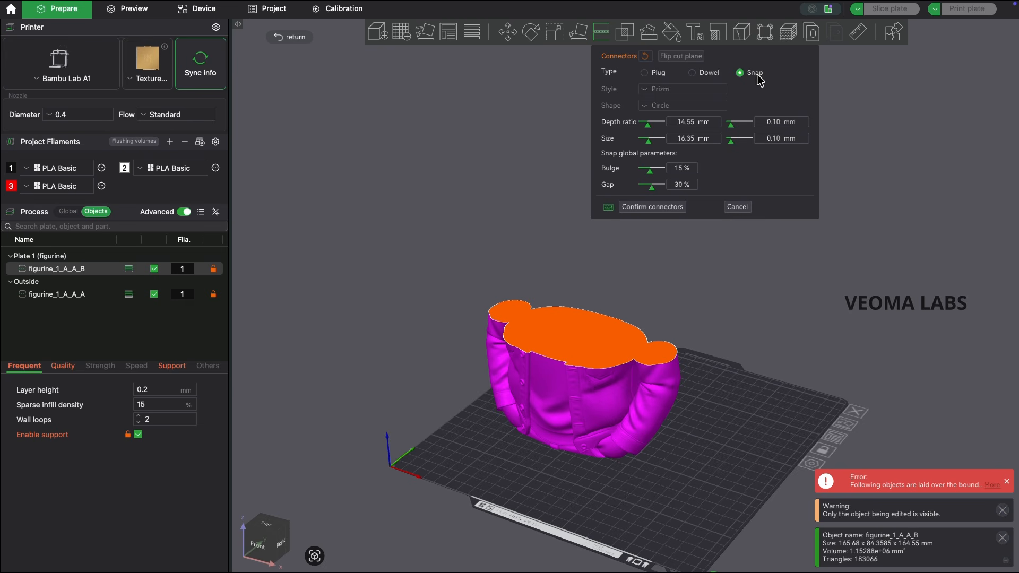
click(738, 207)
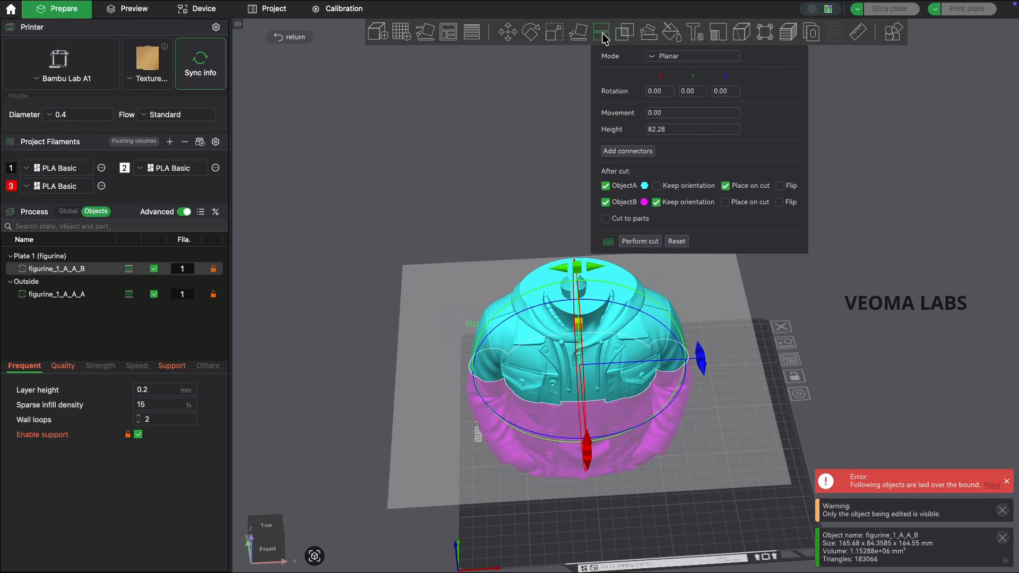
click(280, 40)
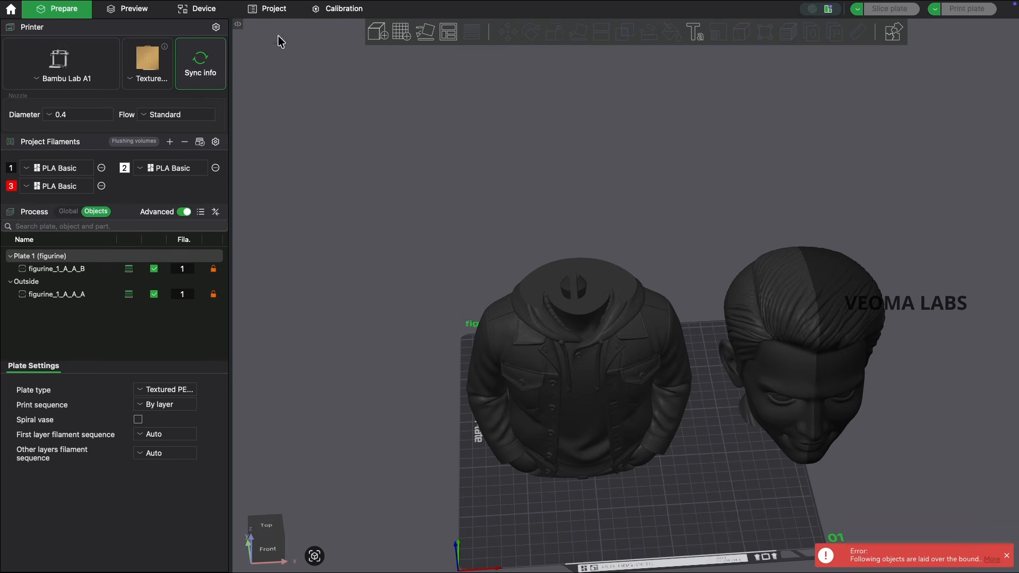
- Undo the snap-connector cut that separated the head from the body
click(612, 288)
key(super+z)
key(super+z)
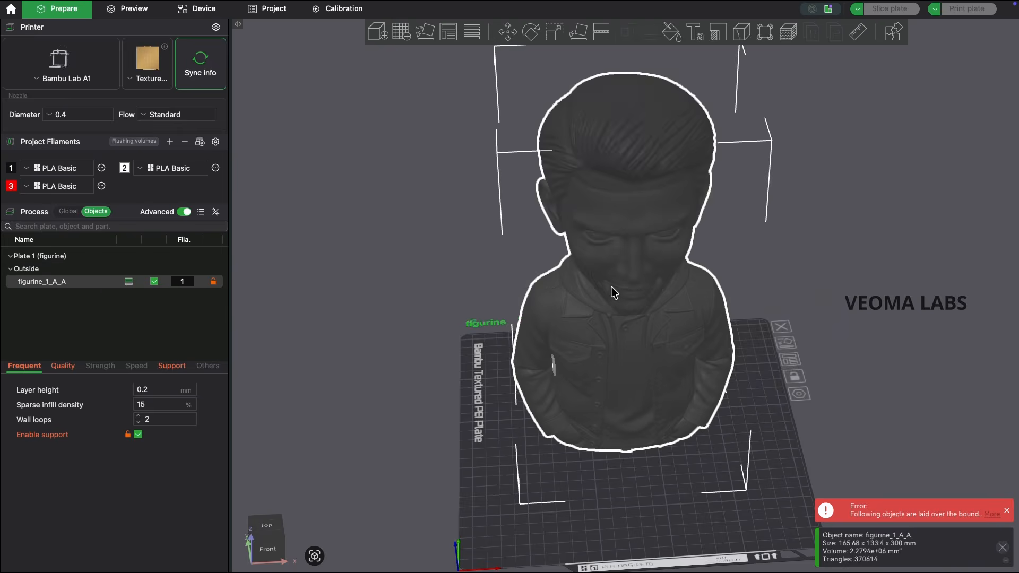
key(Escape)
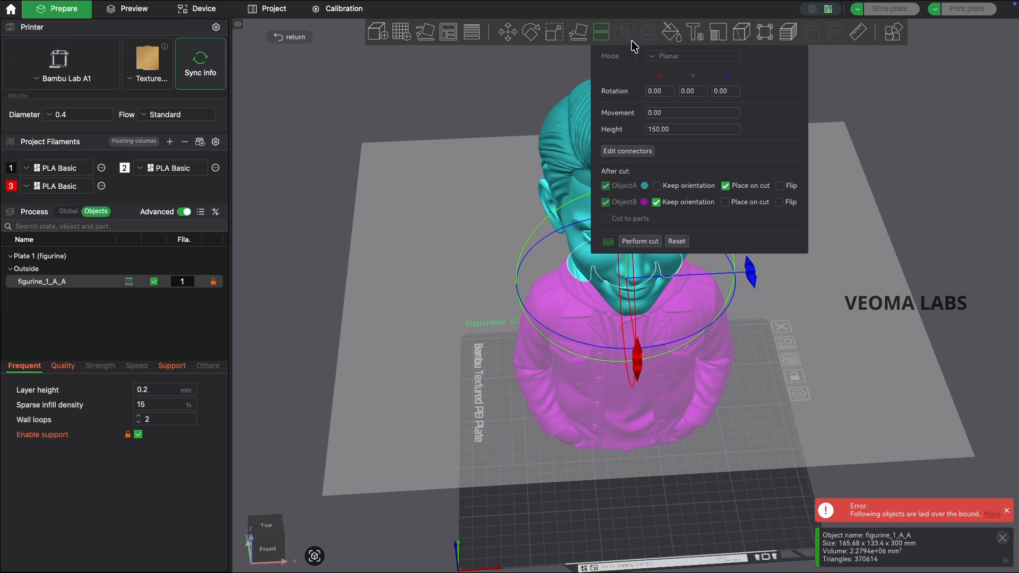
click(628, 152)
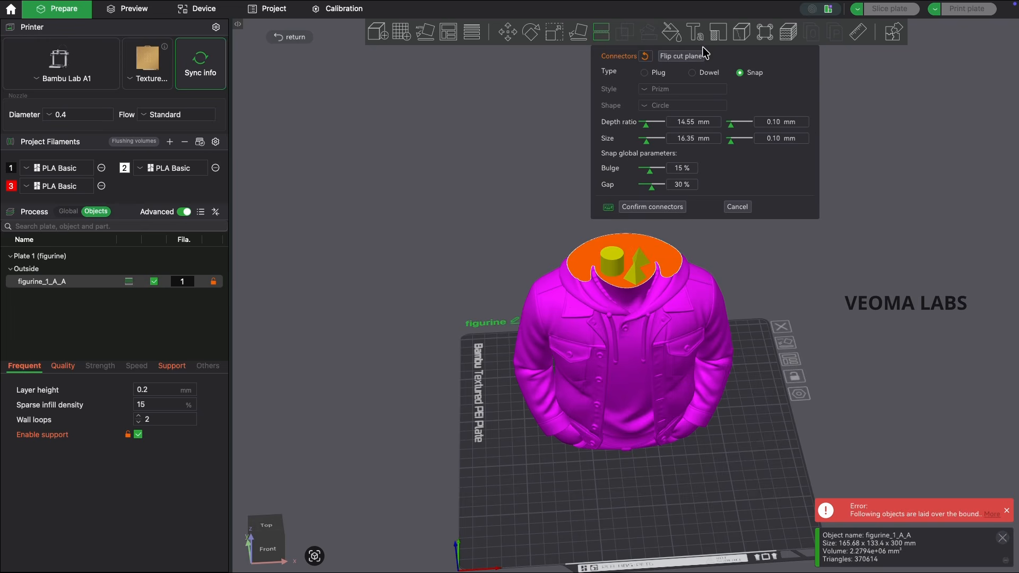
click(296, 38)
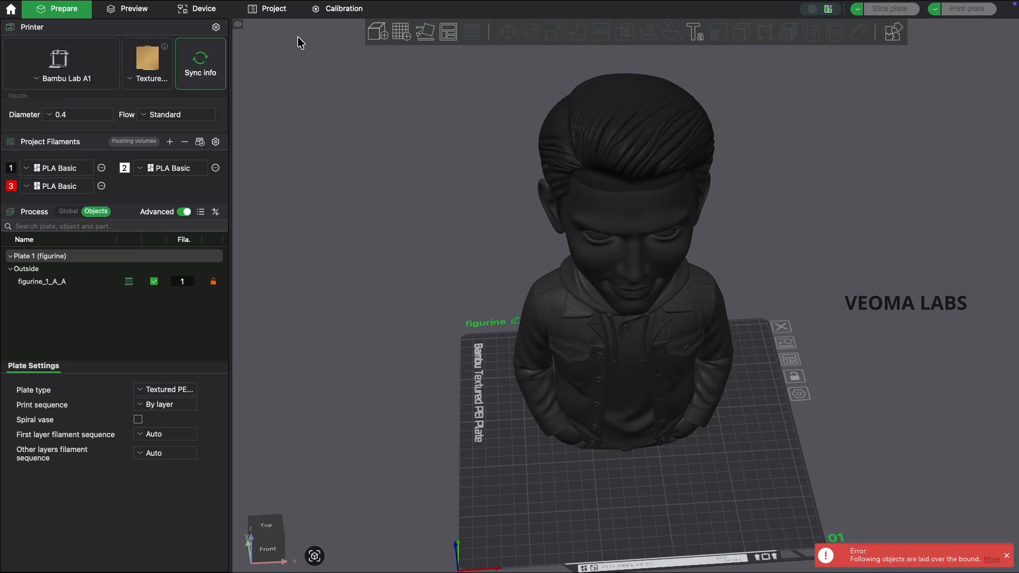
- Try a planar cut across the figurine's upper body with the plane lowered to height 103.10
click(658, 237)
click(603, 32)
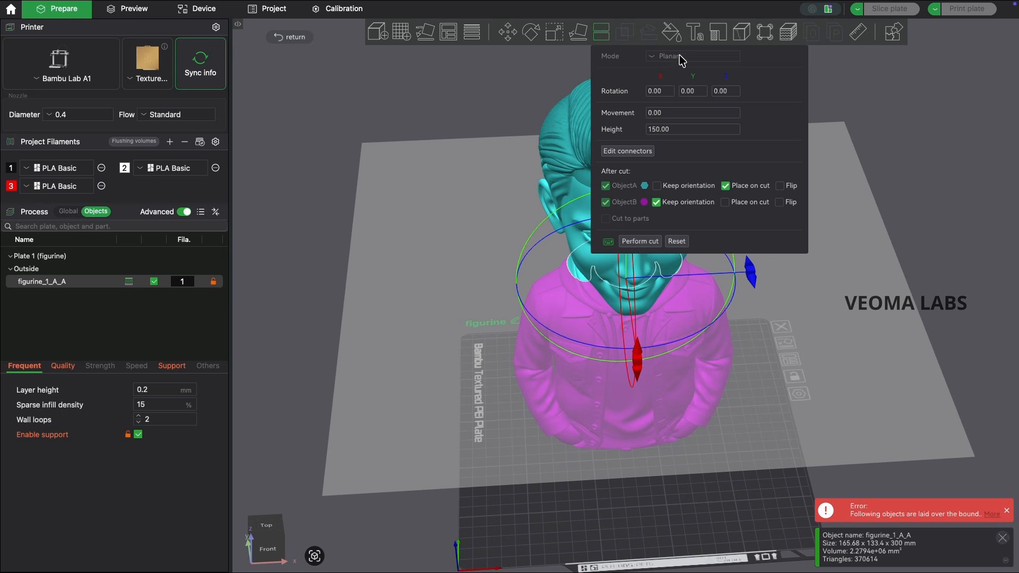
drag(950, 248, 858, 247)
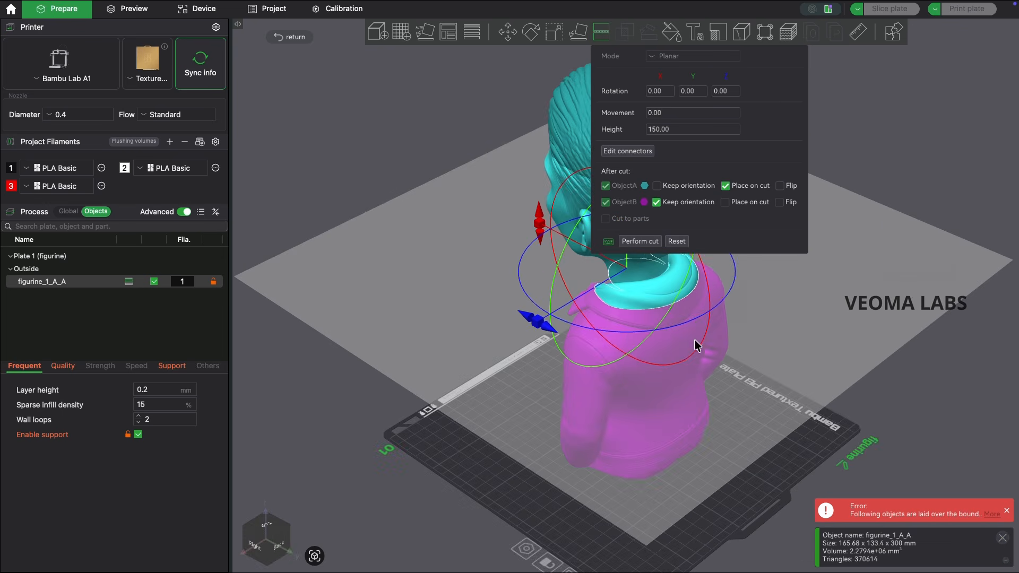
drag(693, 410, 702, 480)
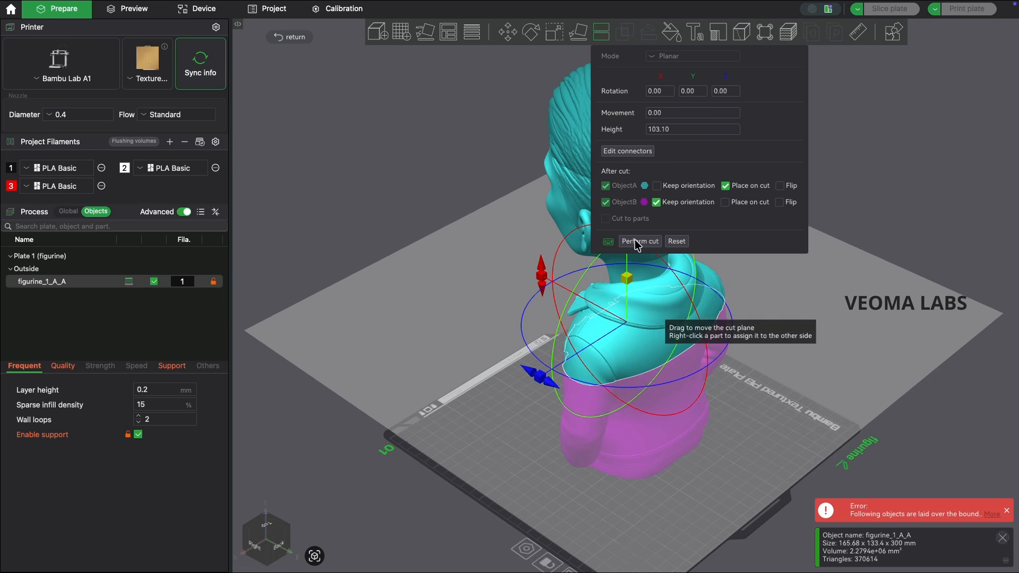
click(277, 37)
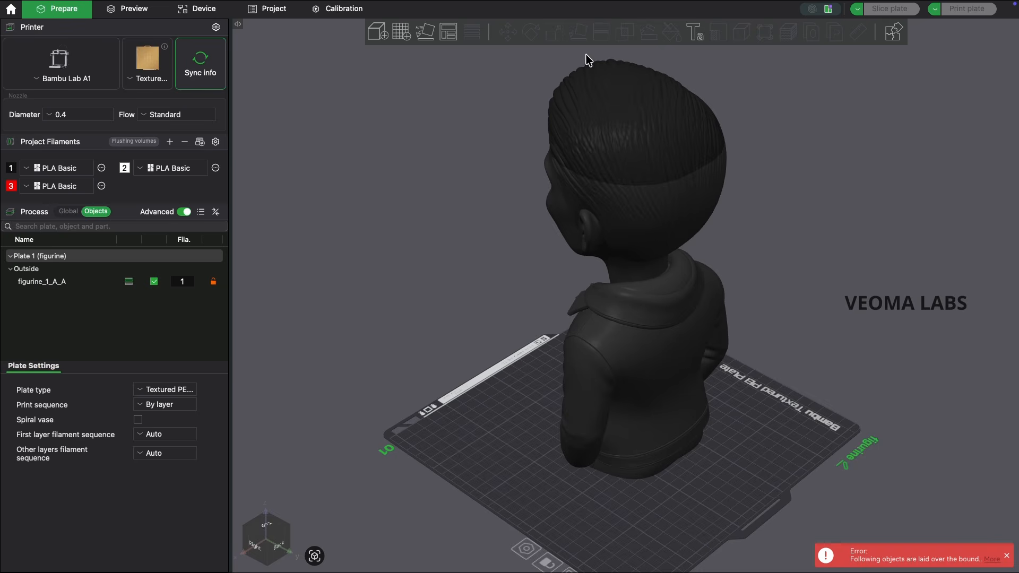
- Restart the planar cut on the figurine, lower the plane to height 108.47 and open its connectors for editing
click(673, 157)
click(601, 33)
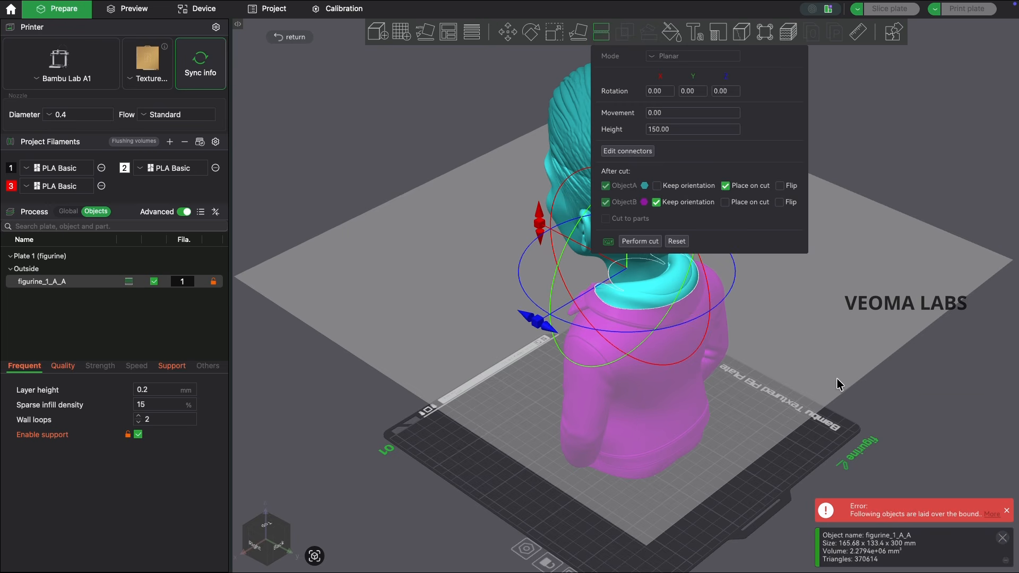
drag(839, 383, 823, 460)
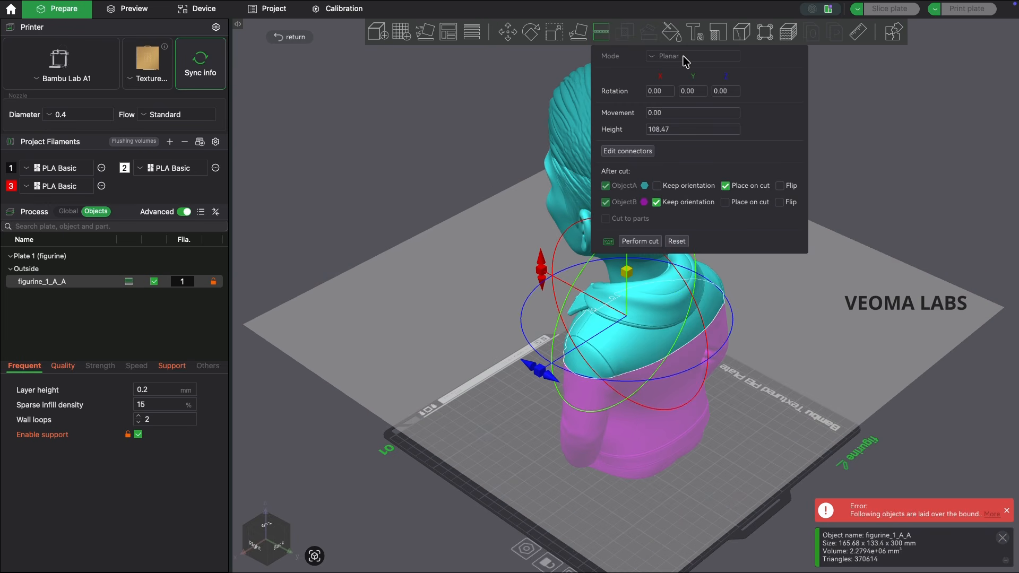
drag(487, 118, 552, 118)
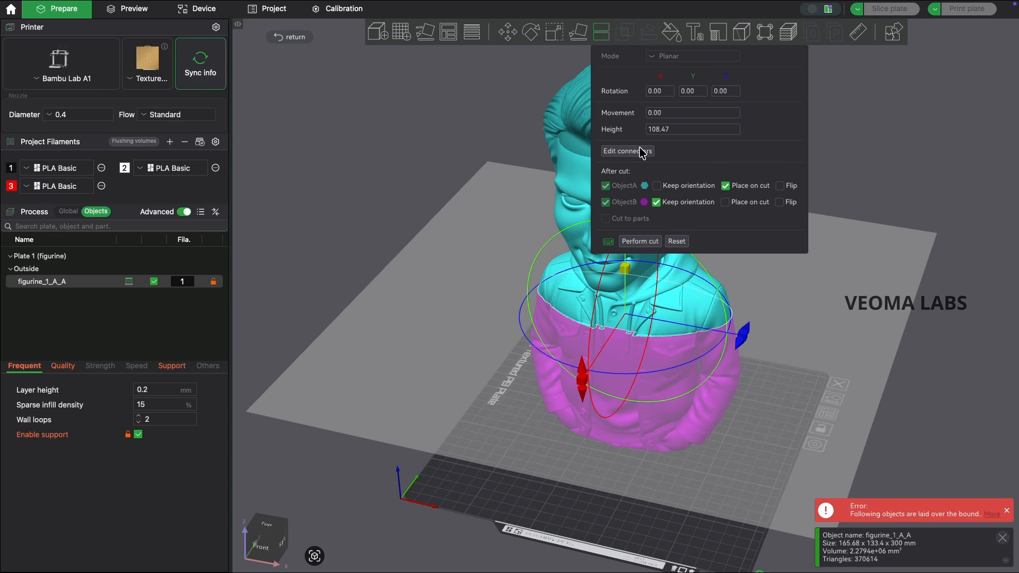
click(628, 151)
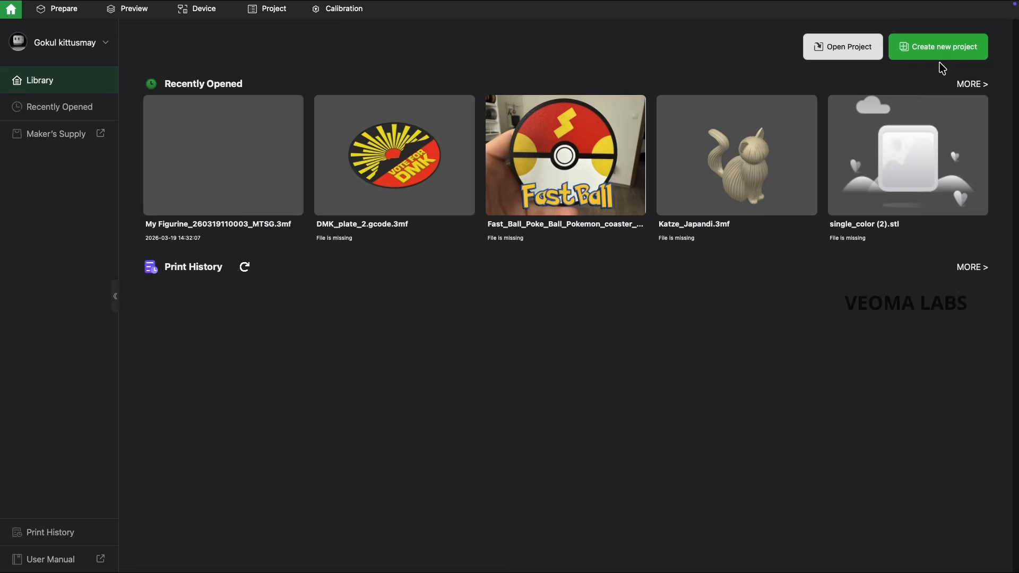
- Create a new project and import the God Shiva 3MF model from the Downloads folder
click(938, 46)
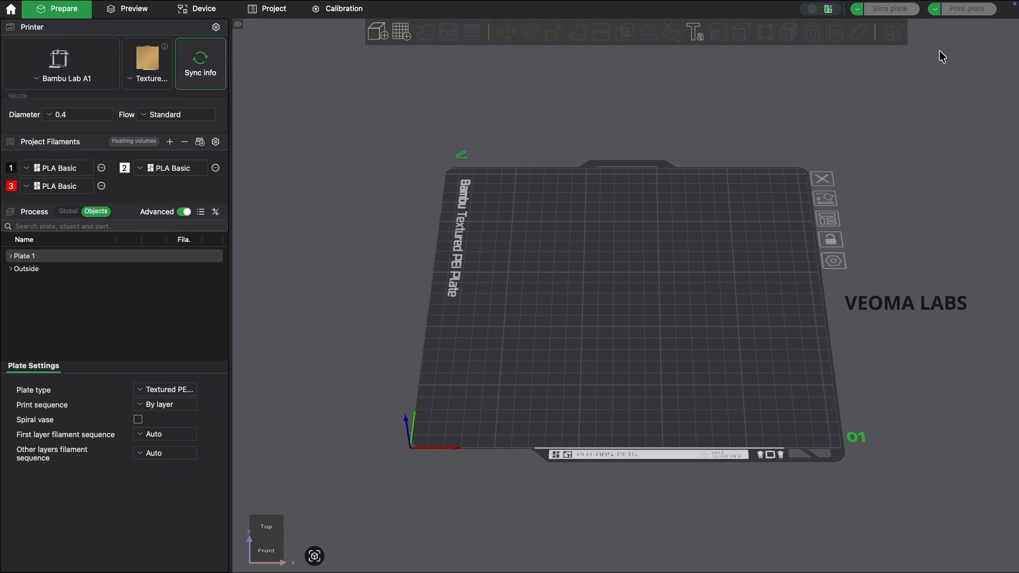
click(381, 33)
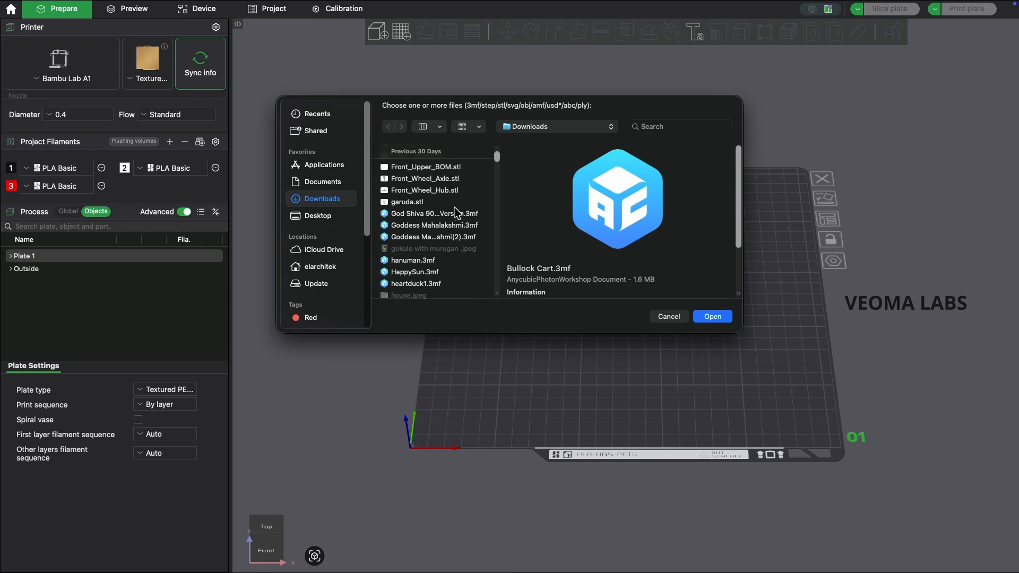
click(456, 214)
click(714, 317)
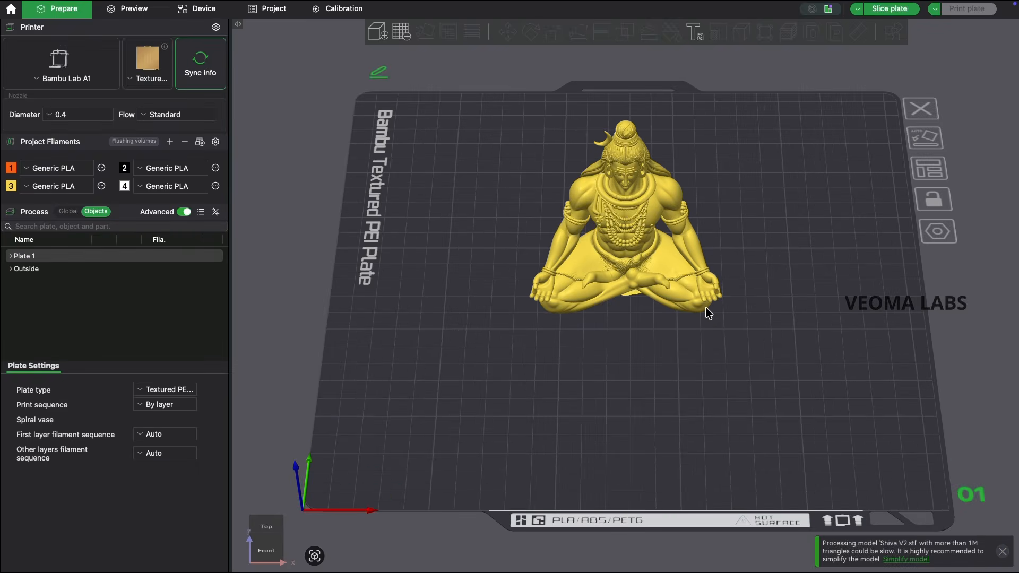
- Start a cut on the seated Shiva statue, set its mode to Dovetail and examine the groove from the side and front
drag(735, 356, 727, 332)
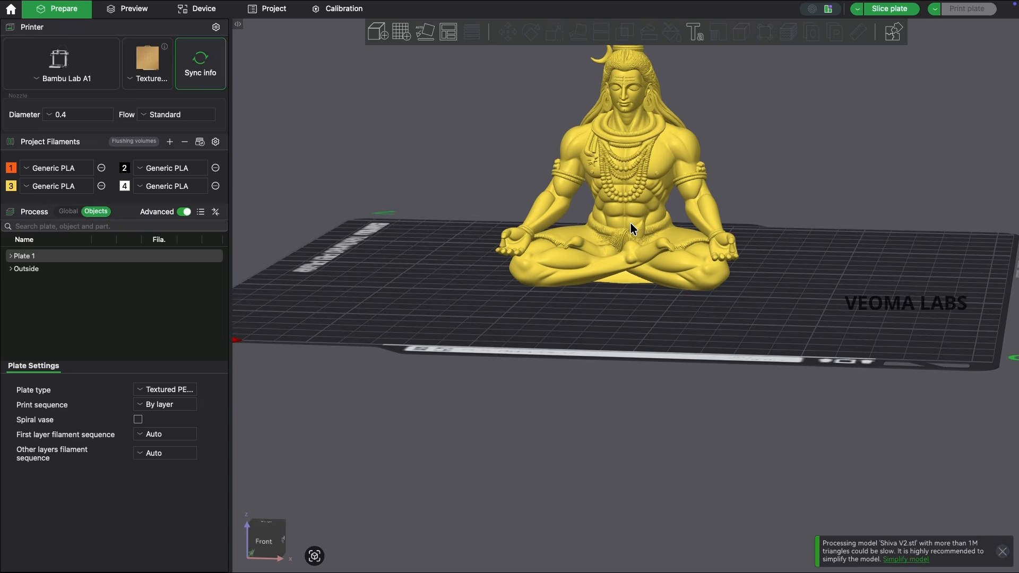
click(636, 184)
key(c)
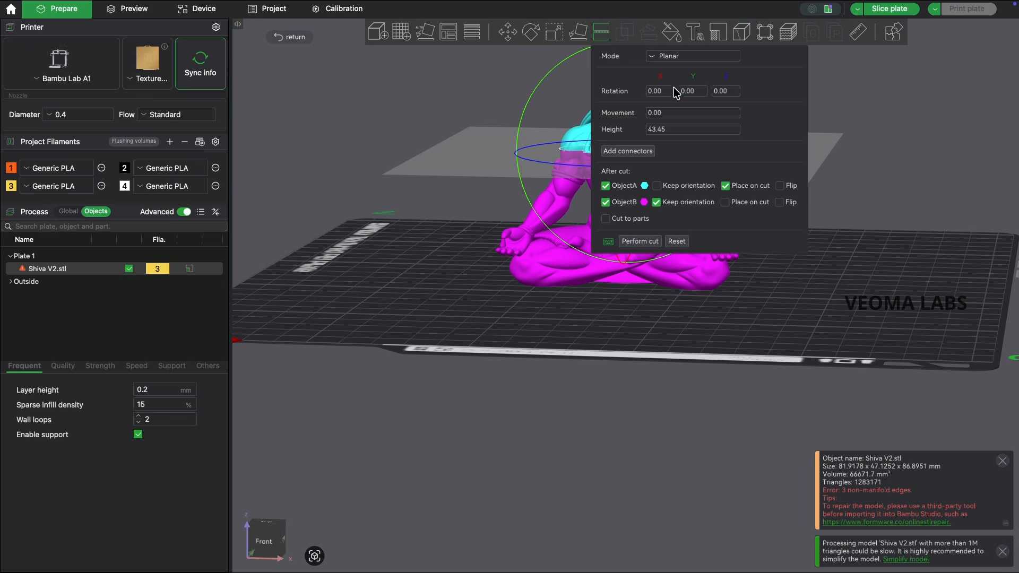
click(653, 59)
click(682, 84)
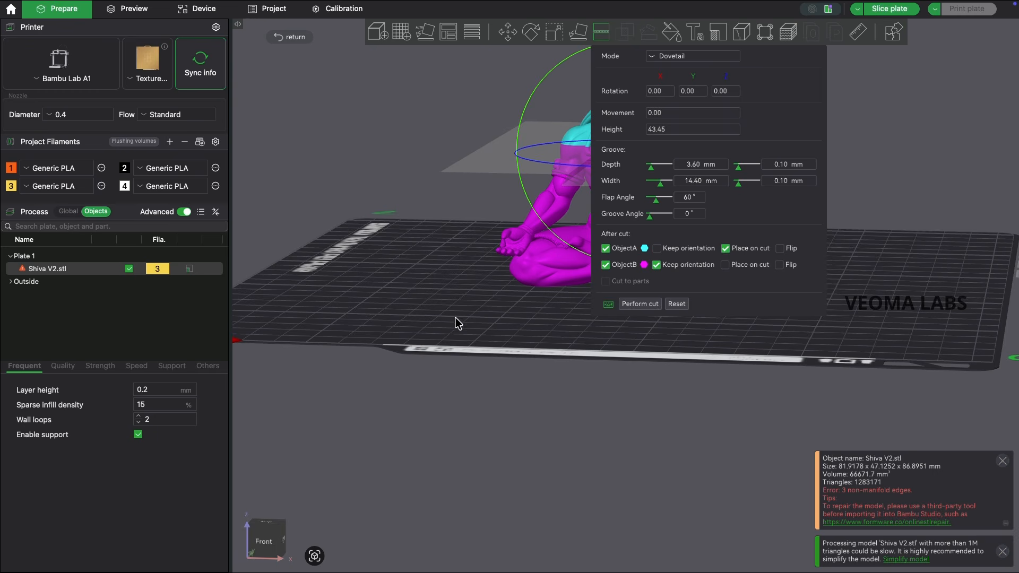
drag(456, 319, 483, 394)
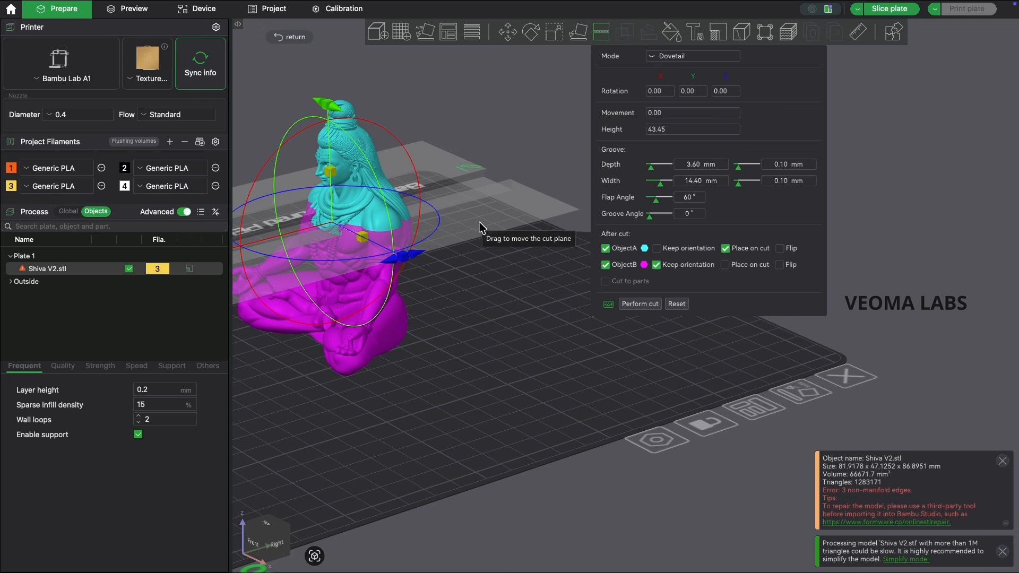
key(3)
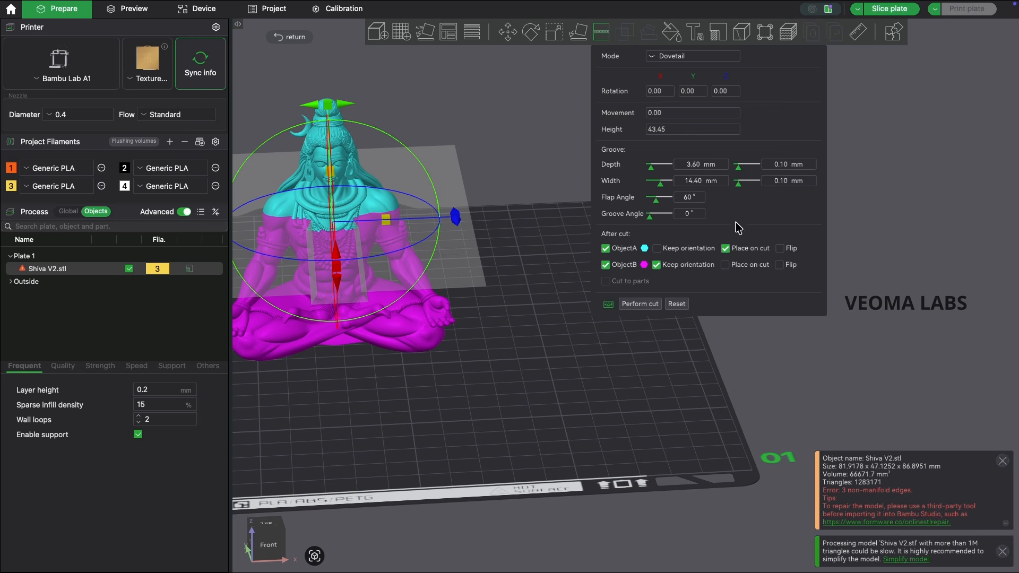
- Perform the dovetail cut on the Shiva statue and move the separated head-and-shoulders piece away from the body
click(642, 304)
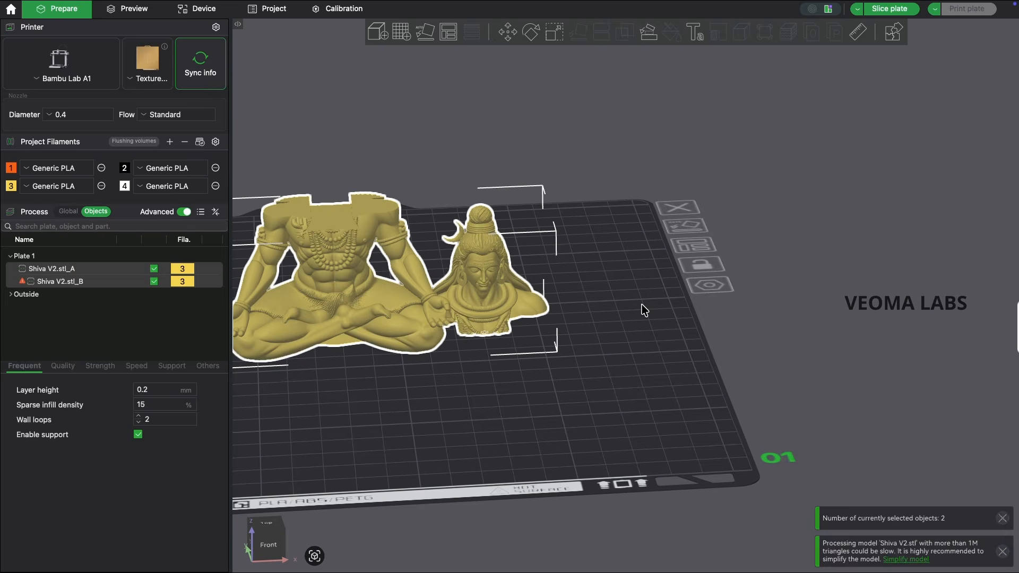
click(607, 299)
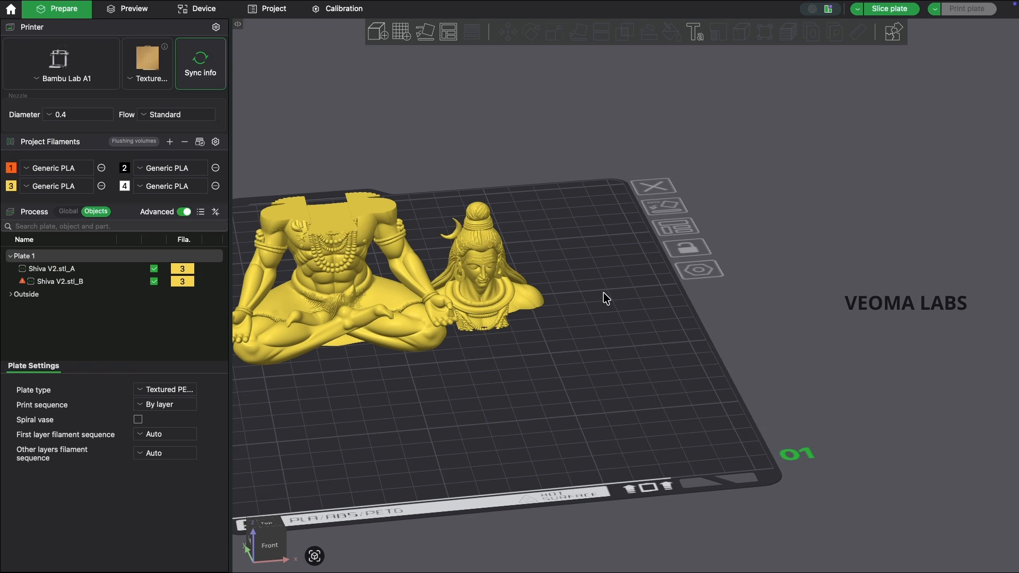
drag(505, 286, 596, 278)
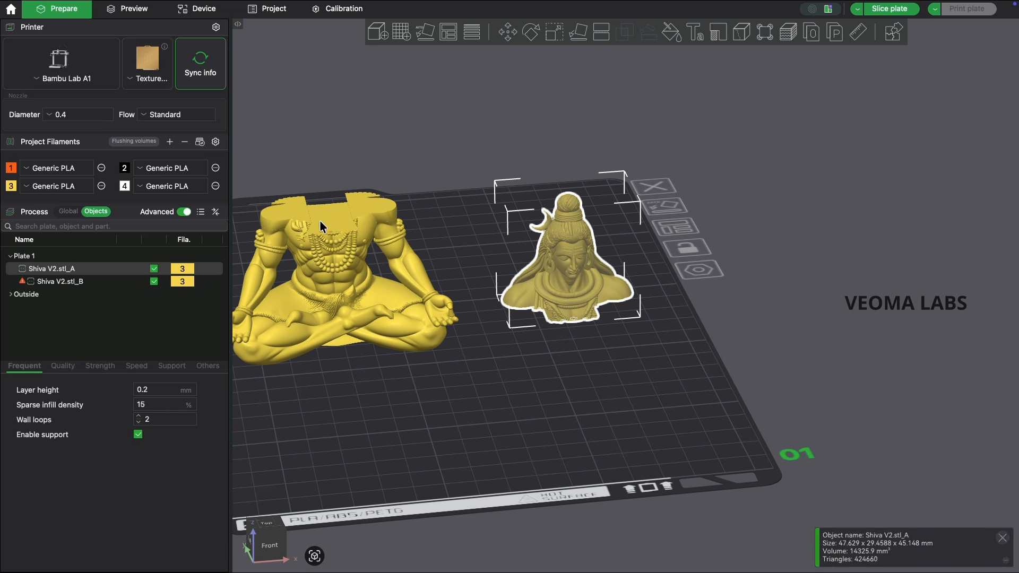
mouse_move(578, 317)
mouse_down()
mouse_move(485, 345)
mouse_move(335, 271)
mouse_move(336, 234)
mouse_move(313, 245)
mouse_move(313, 234)
mouse_move(348, 221)
mouse_move(600, 305)
mouse_move(587, 318)
mouse_up()
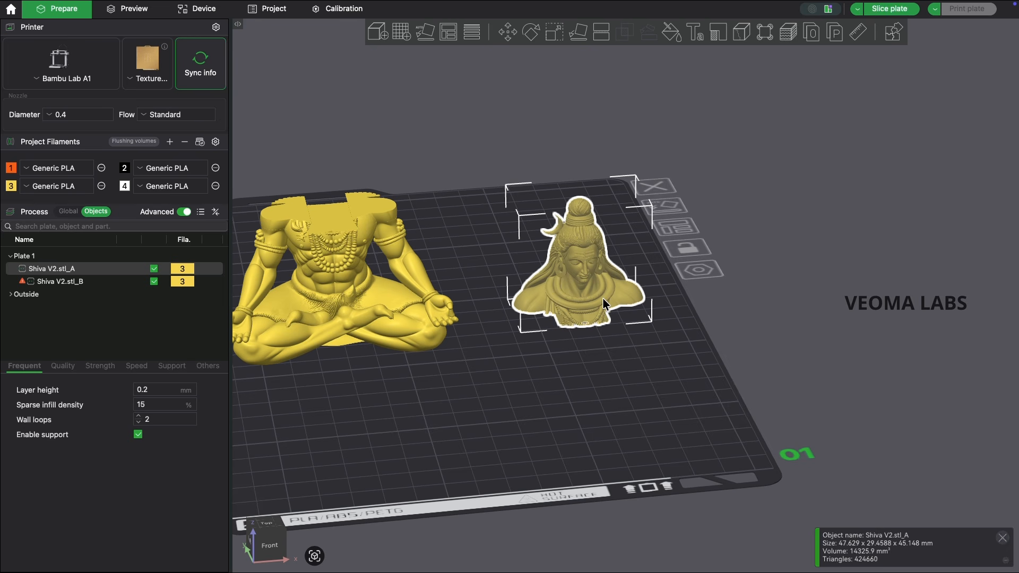
- Start a cut on the separated head-and-shoulders piece, set its mode to Planar and open its connectors for editing
click(602, 32)
click(680, 57)
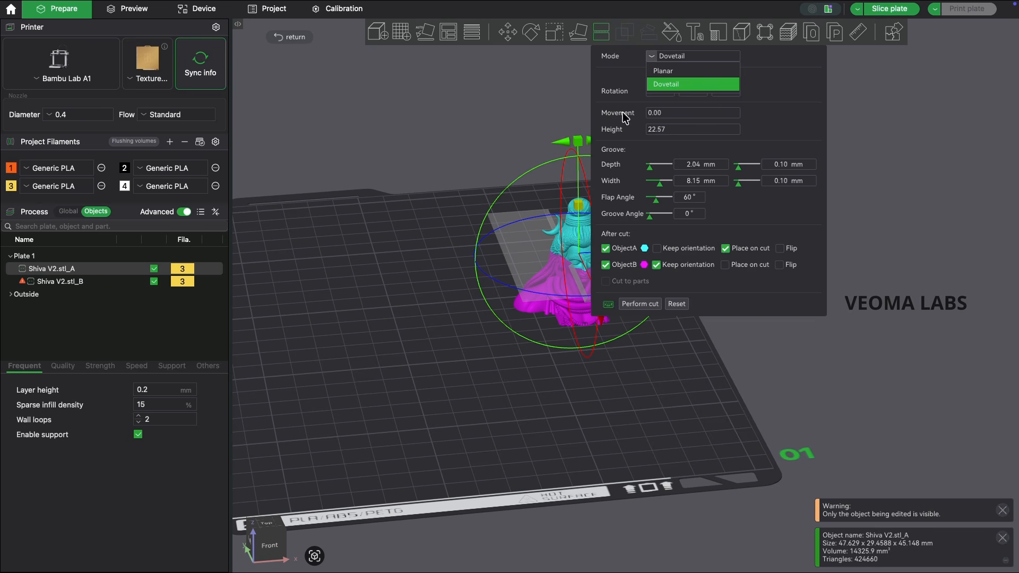
click(666, 70)
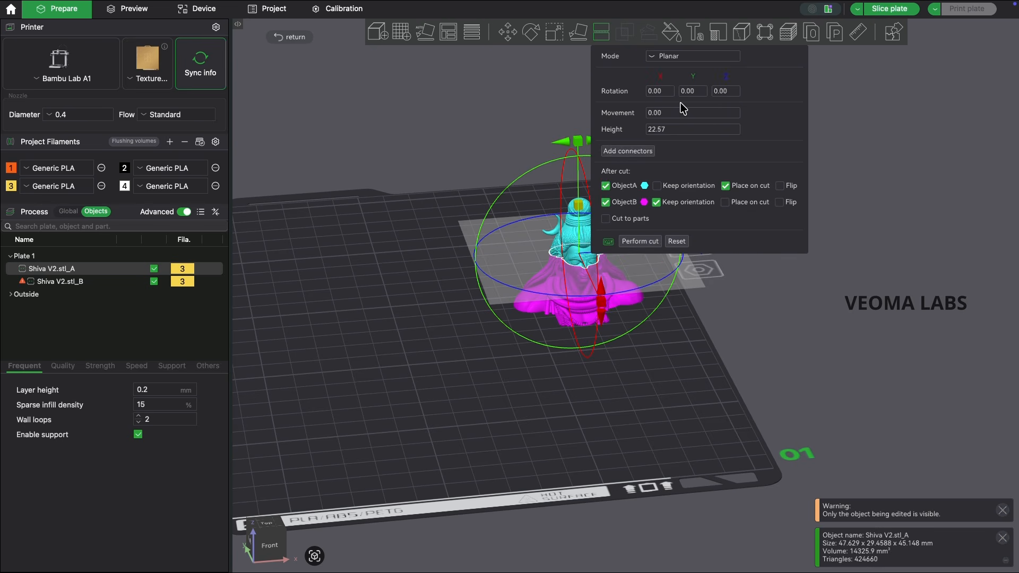
click(641, 152)
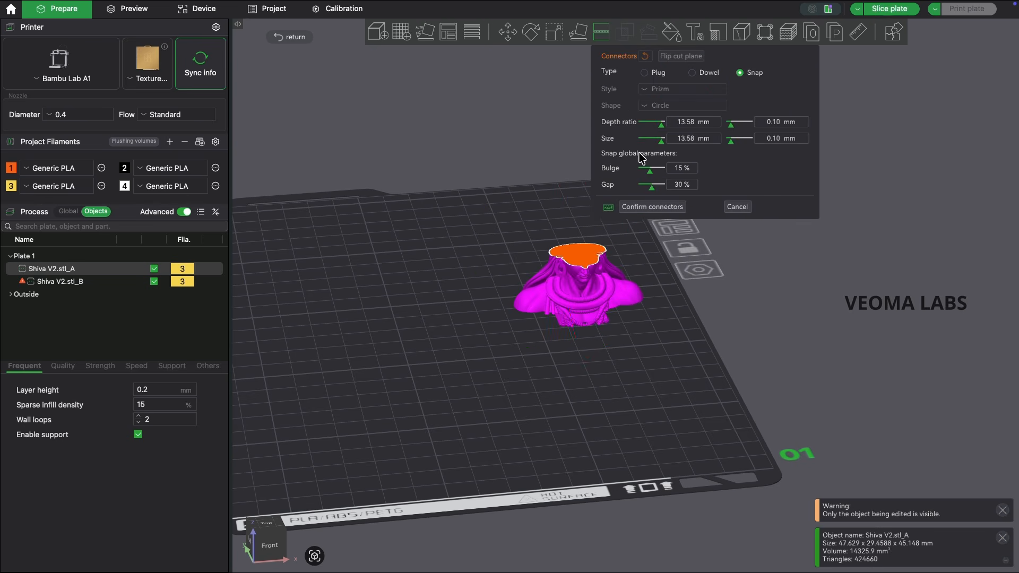